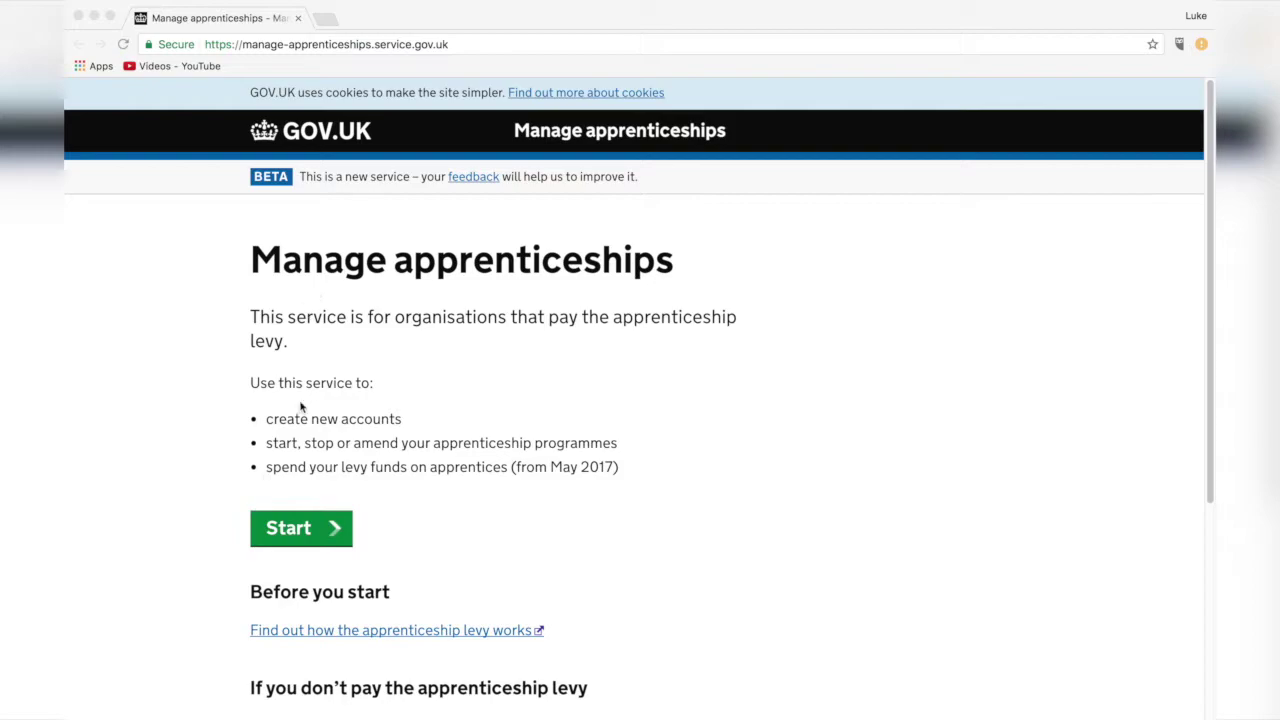
Start the service, answering 'No, this is my first time' and 'Yes, I have everything I need'.
left_click(314, 537)
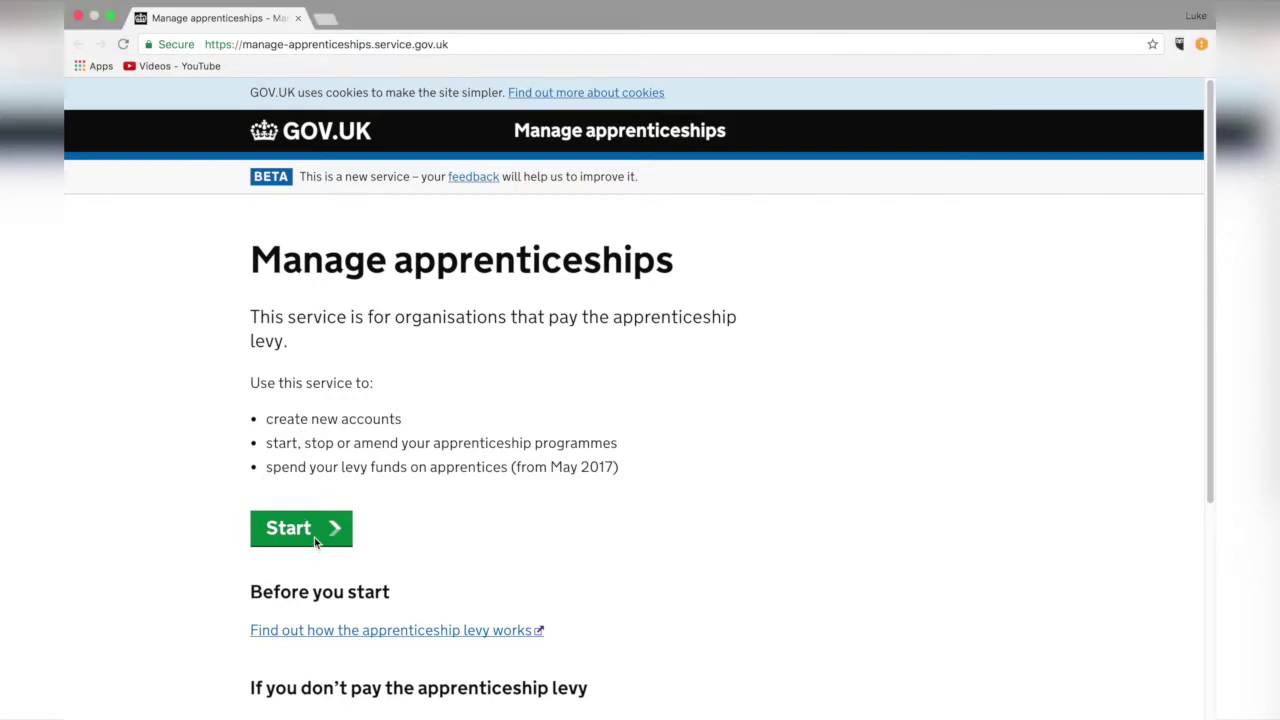
left_click(314, 537)
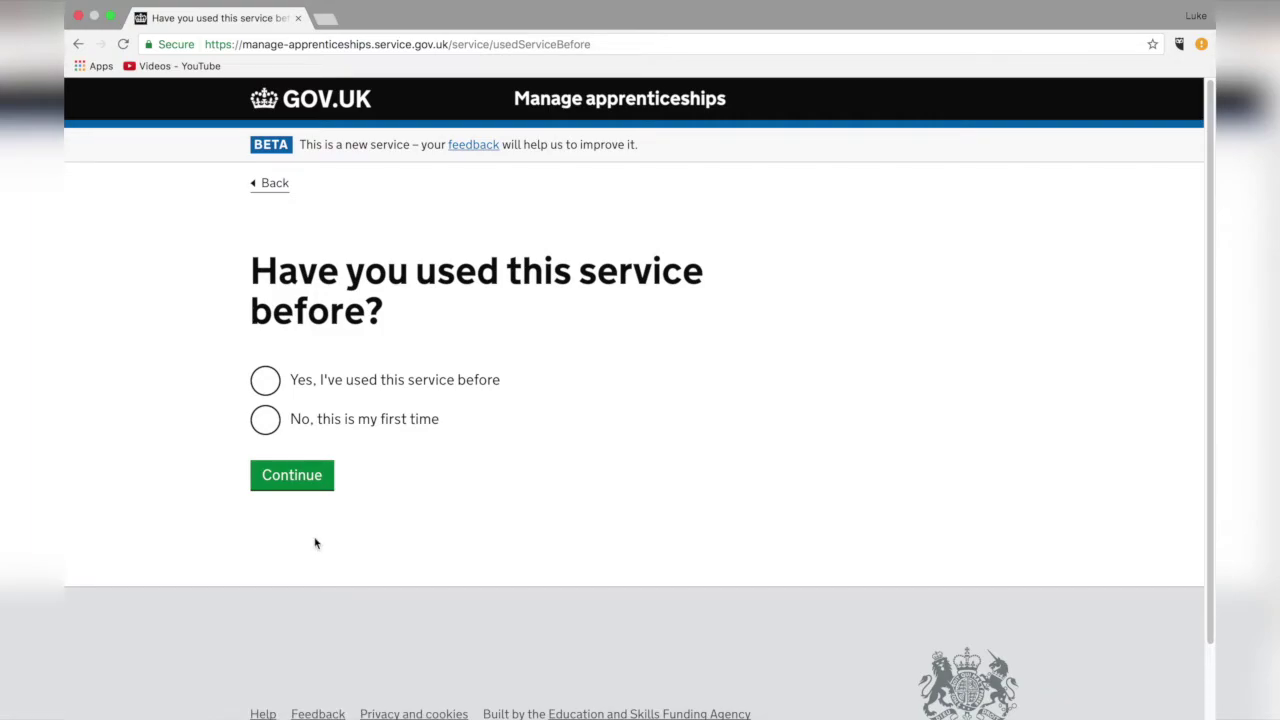
left_click(266, 420)
left_click(302, 472)
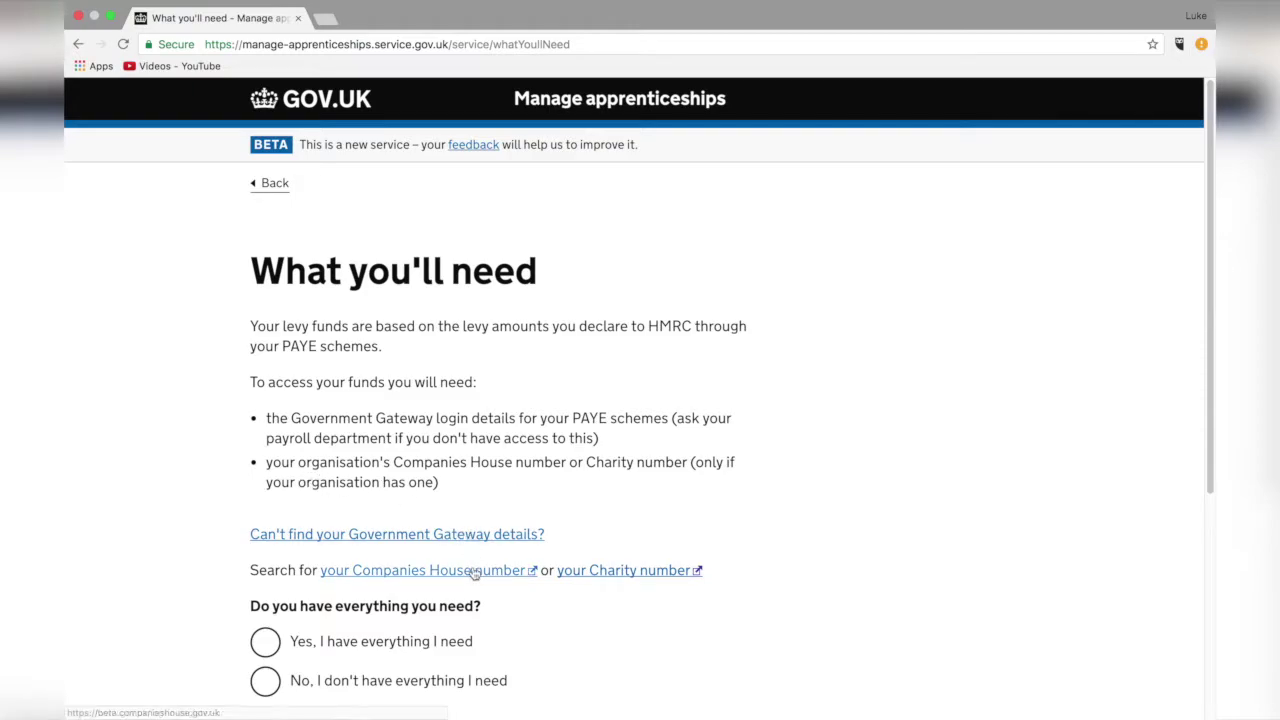
scroll(441, 616, "down", 2)
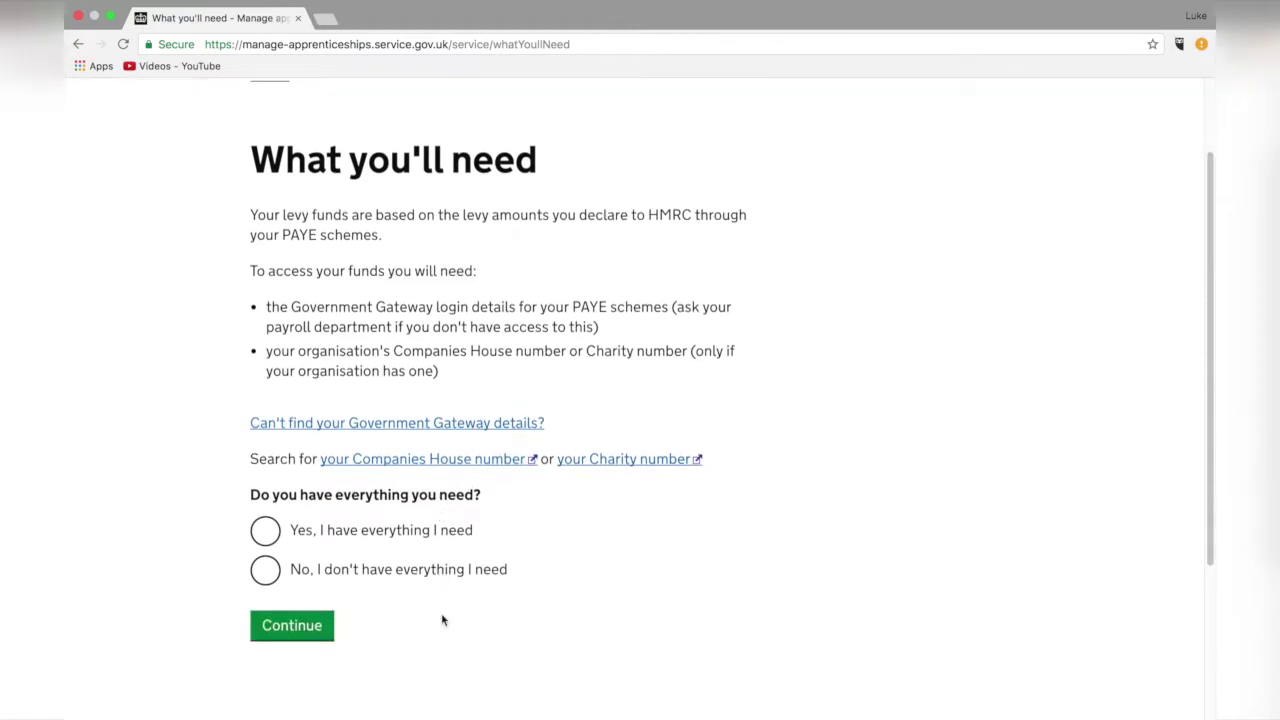
left_click(264, 532)
left_click(285, 623)
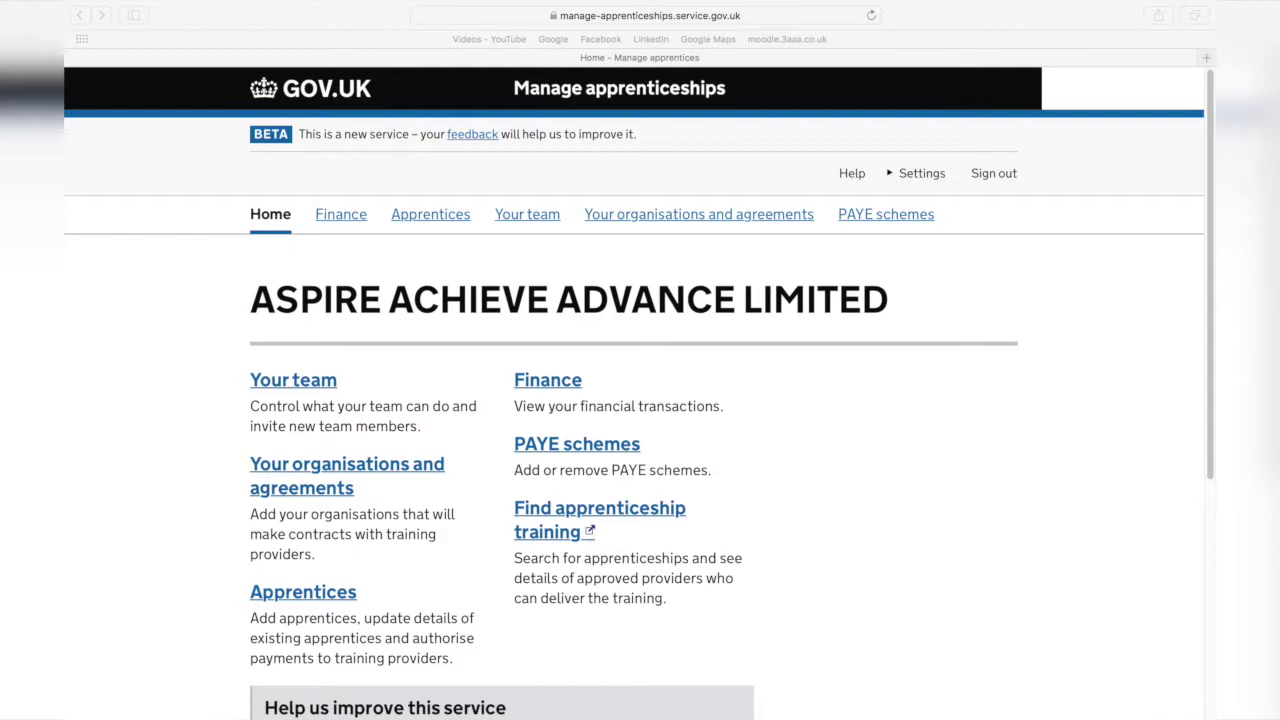
From the Apprentices area, choose 'Add an apprentice' and start the add-apprentice journey.
left_click(324, 596)
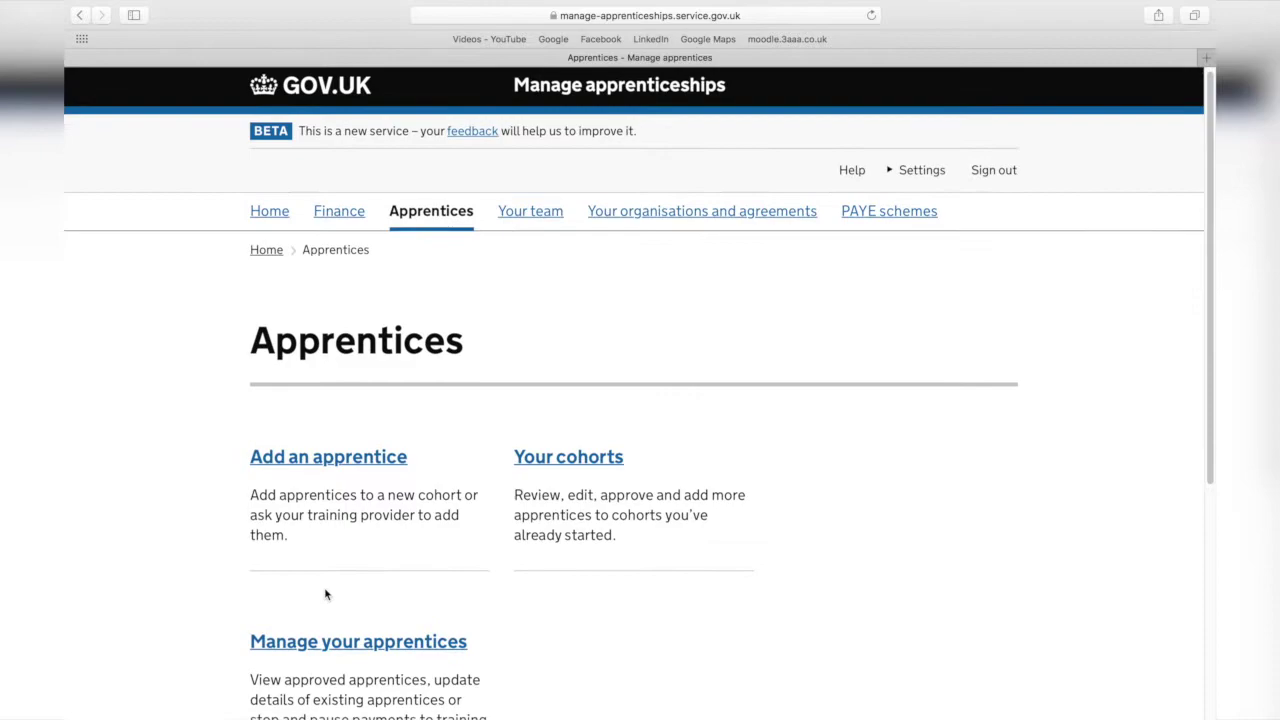
scroll(325, 595, "down", 4)
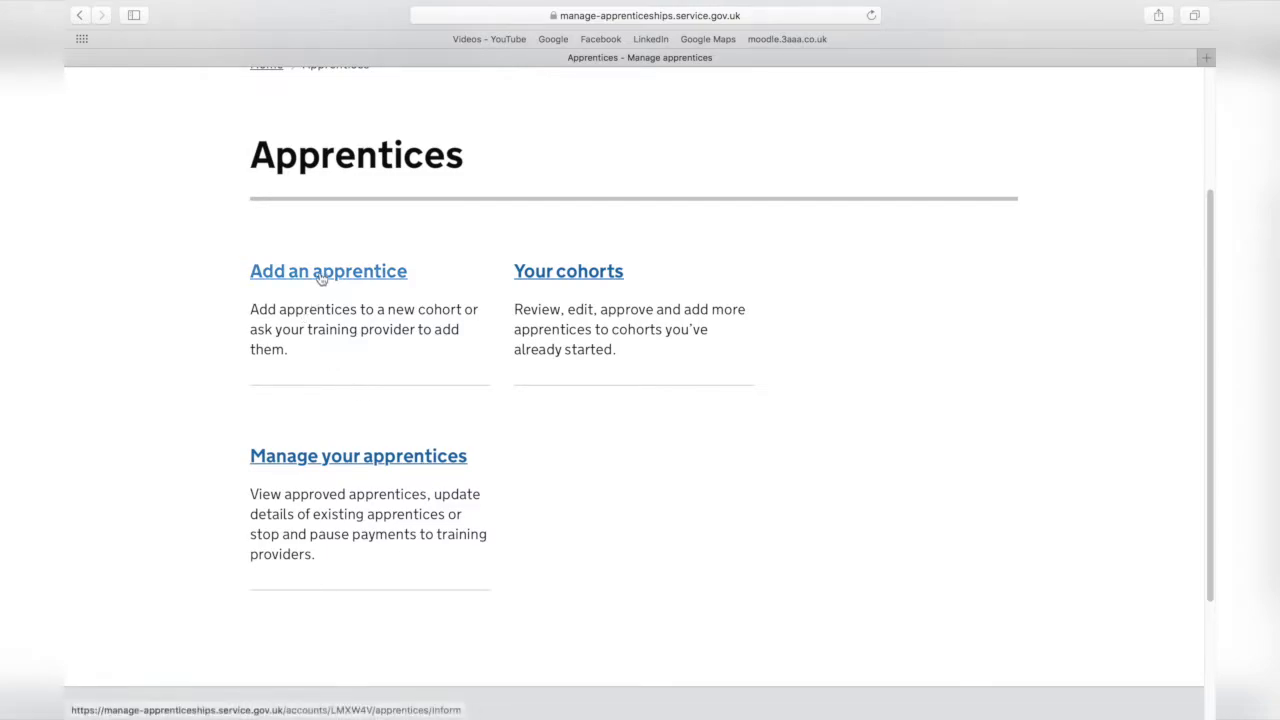
left_click(321, 281)
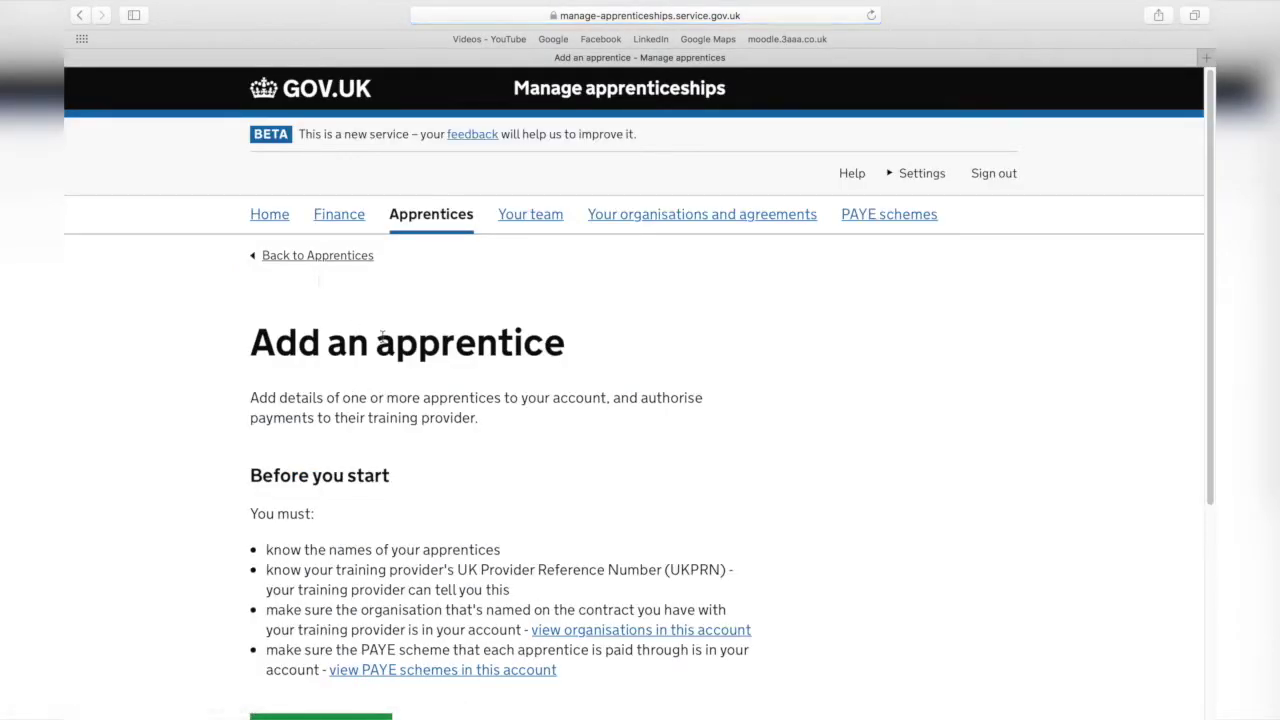
scroll(518, 401, "down", 5)
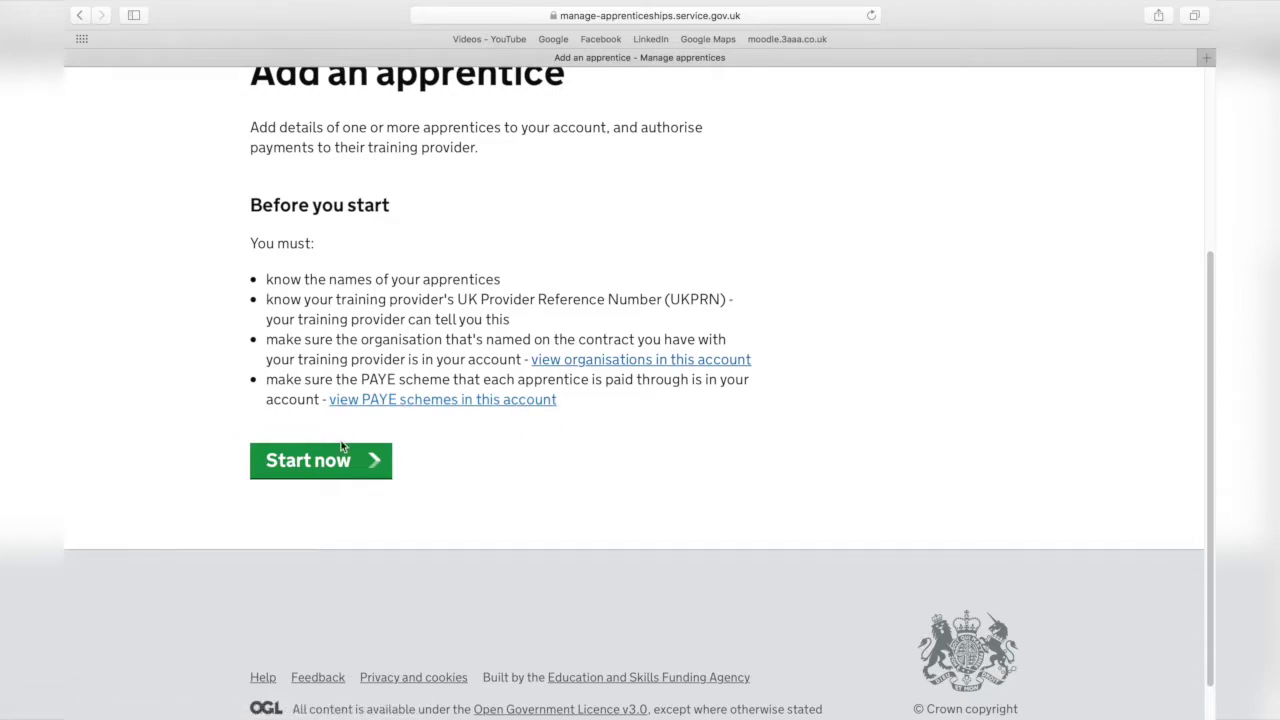
left_click(305, 462)
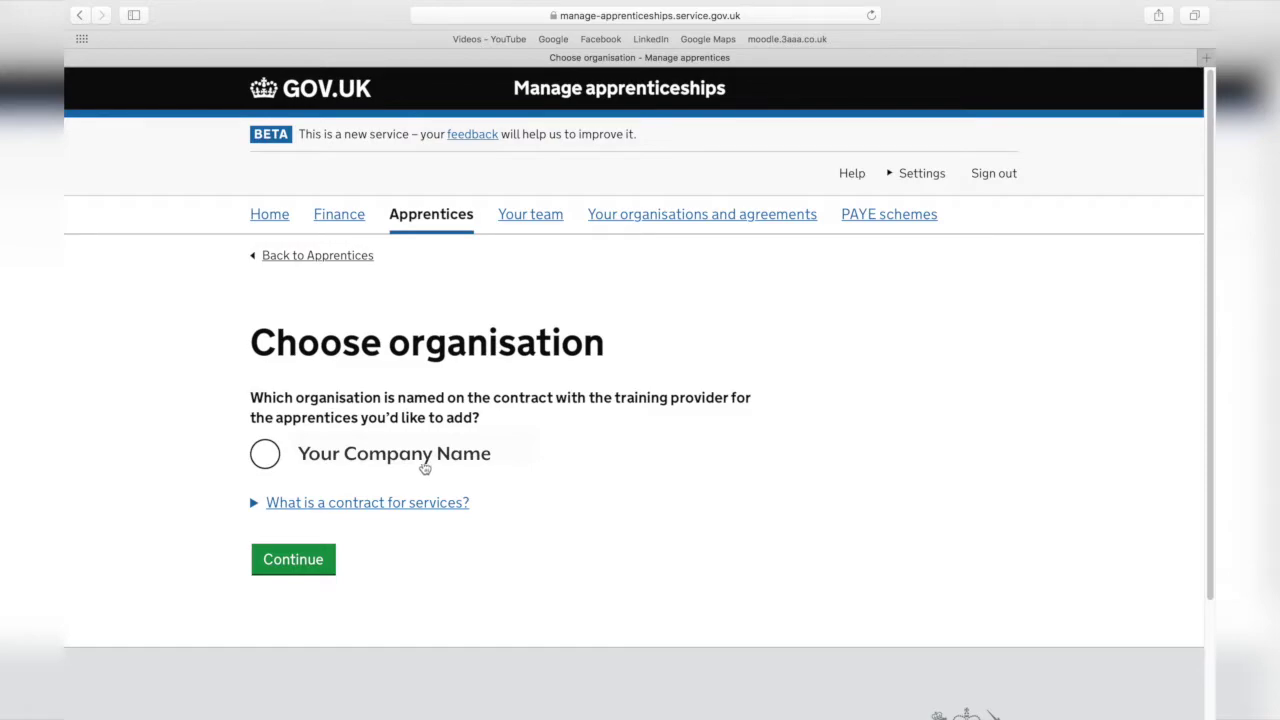
Choose Your Company Name as the contracting organisation and look up provider UKPRN 10031241.
left_click(411, 463)
left_click(311, 565)
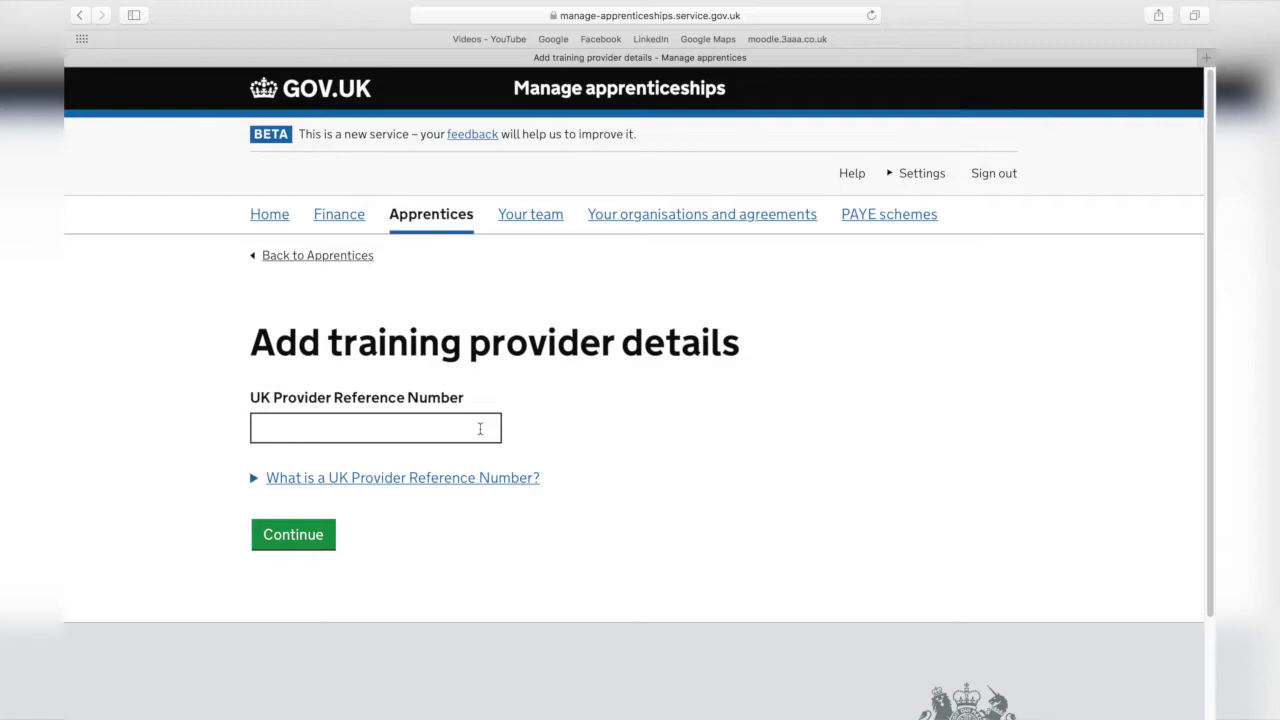
left_click(480, 429)
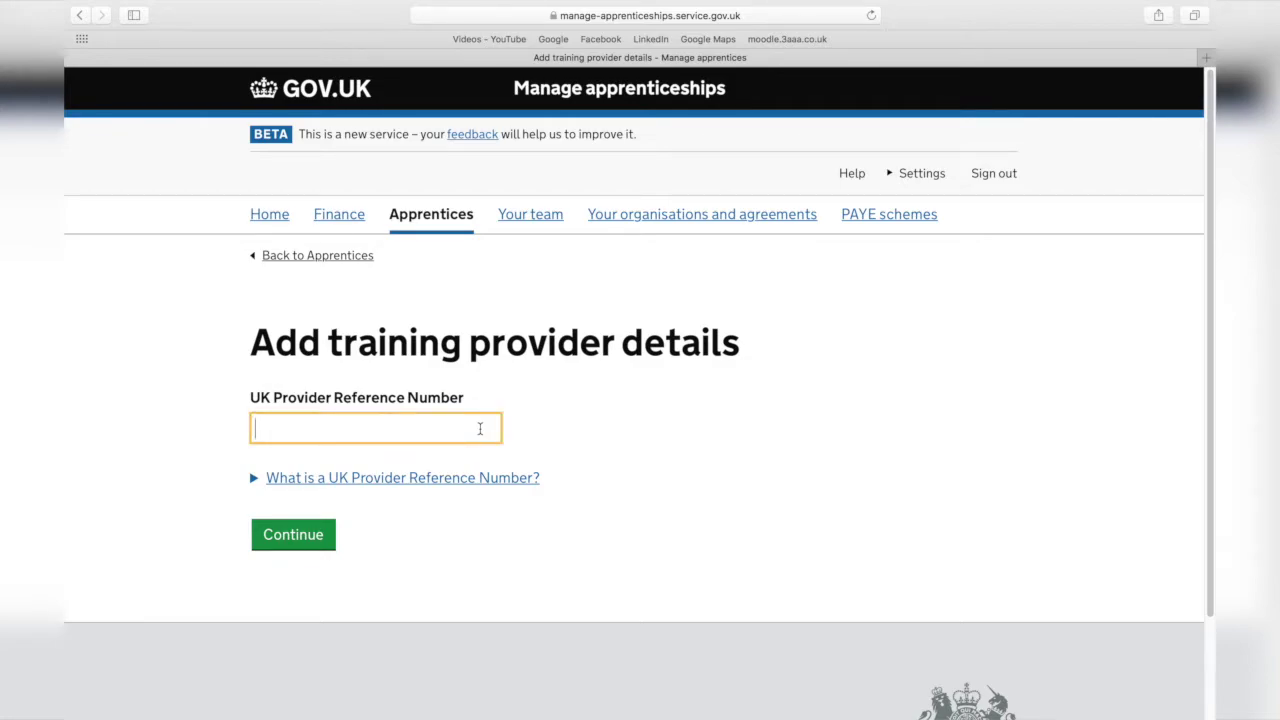
type("100")
type("31")
type("24")
type("1")
left_click(308, 543)
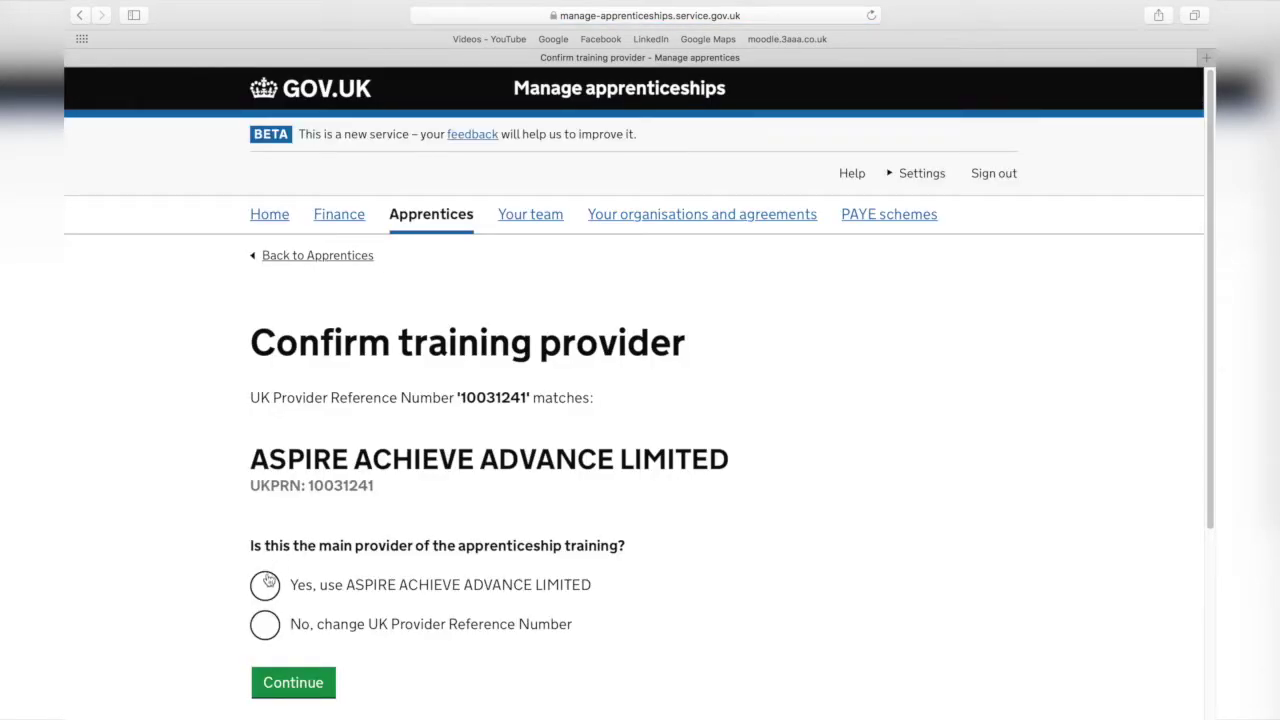
Confirm ASPIRE ACHIEVE ADVANCE LIMITED as provider and choose 'I will add apprentices'.
left_click(266, 588)
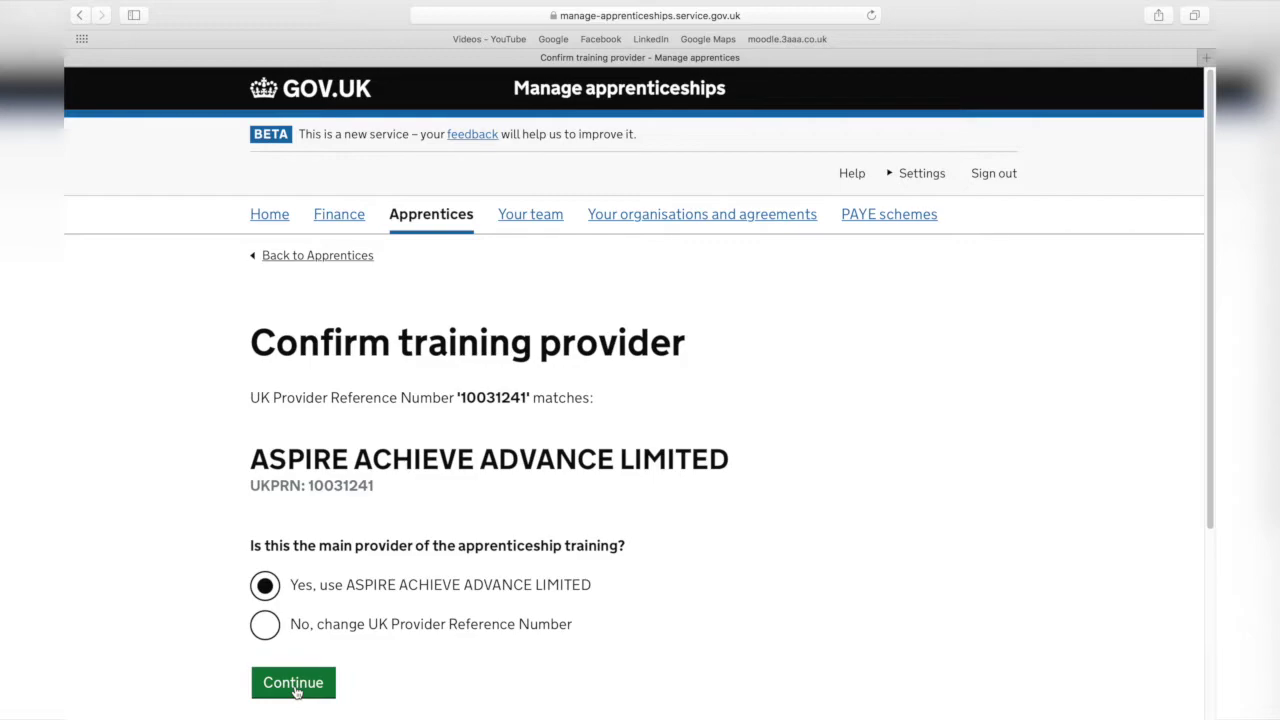
left_click(294, 688)
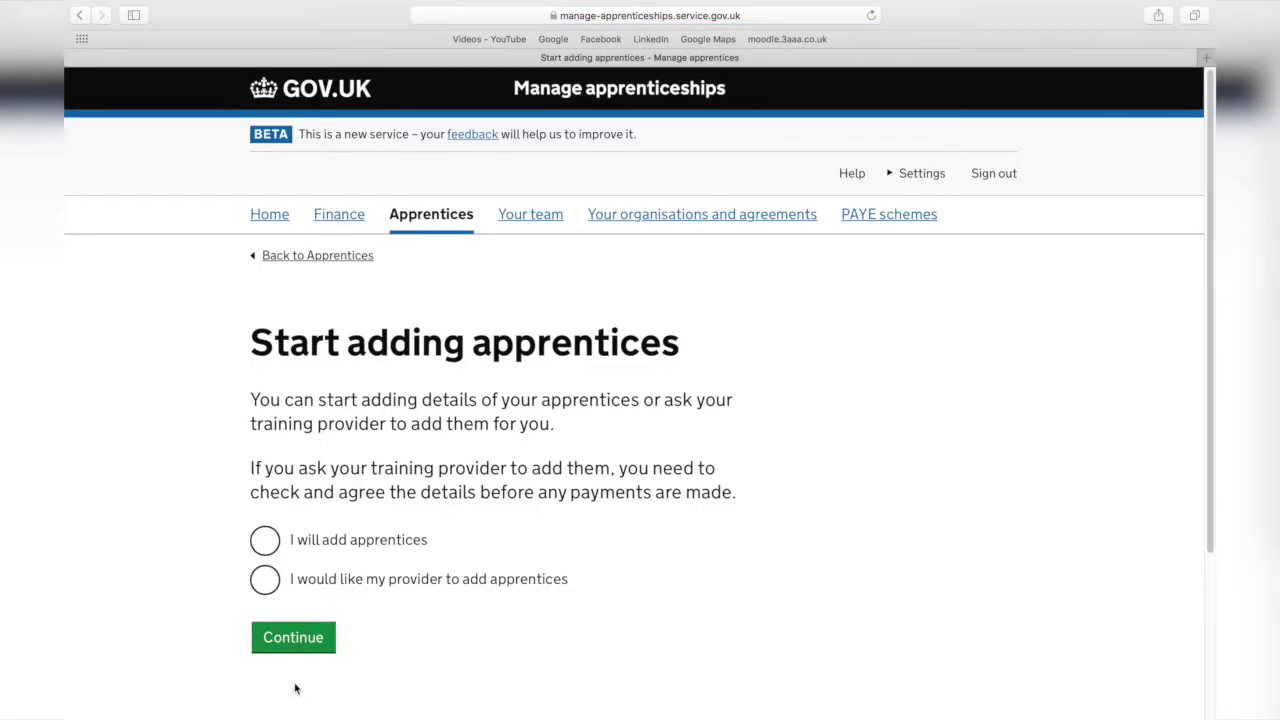
left_click(265, 541)
left_click(296, 640)
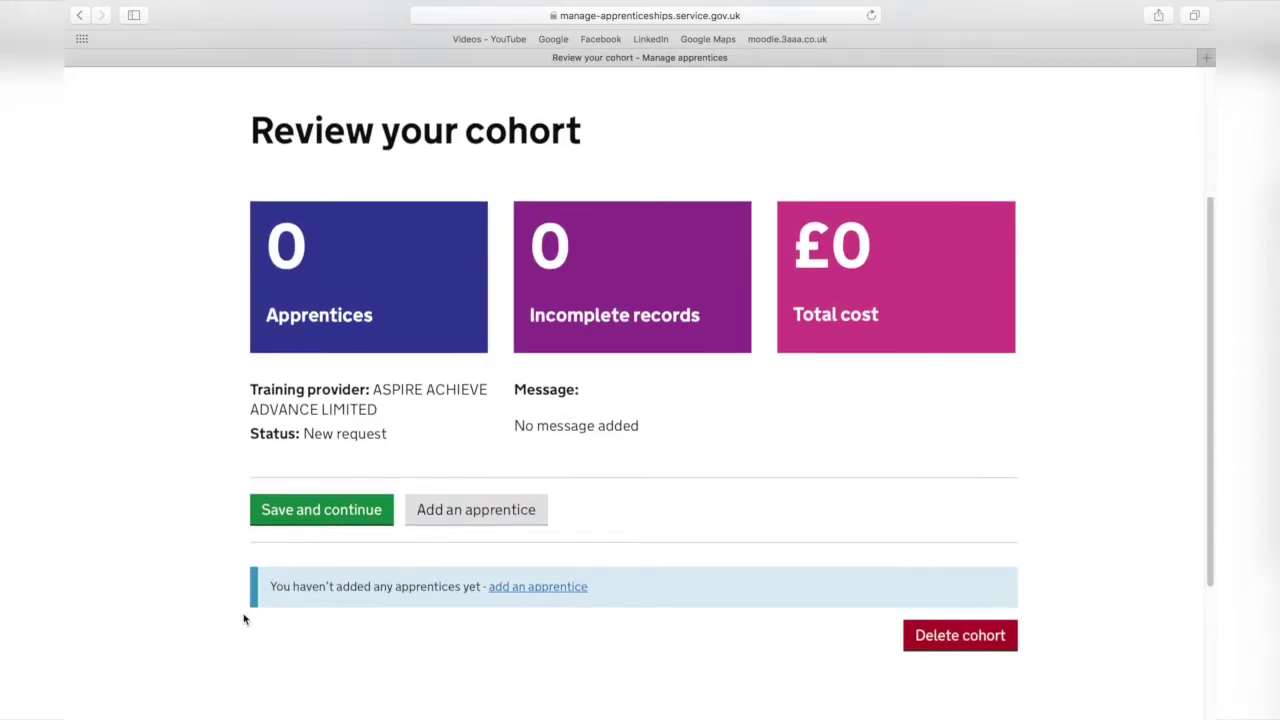
scroll(243, 618, "up", 2)
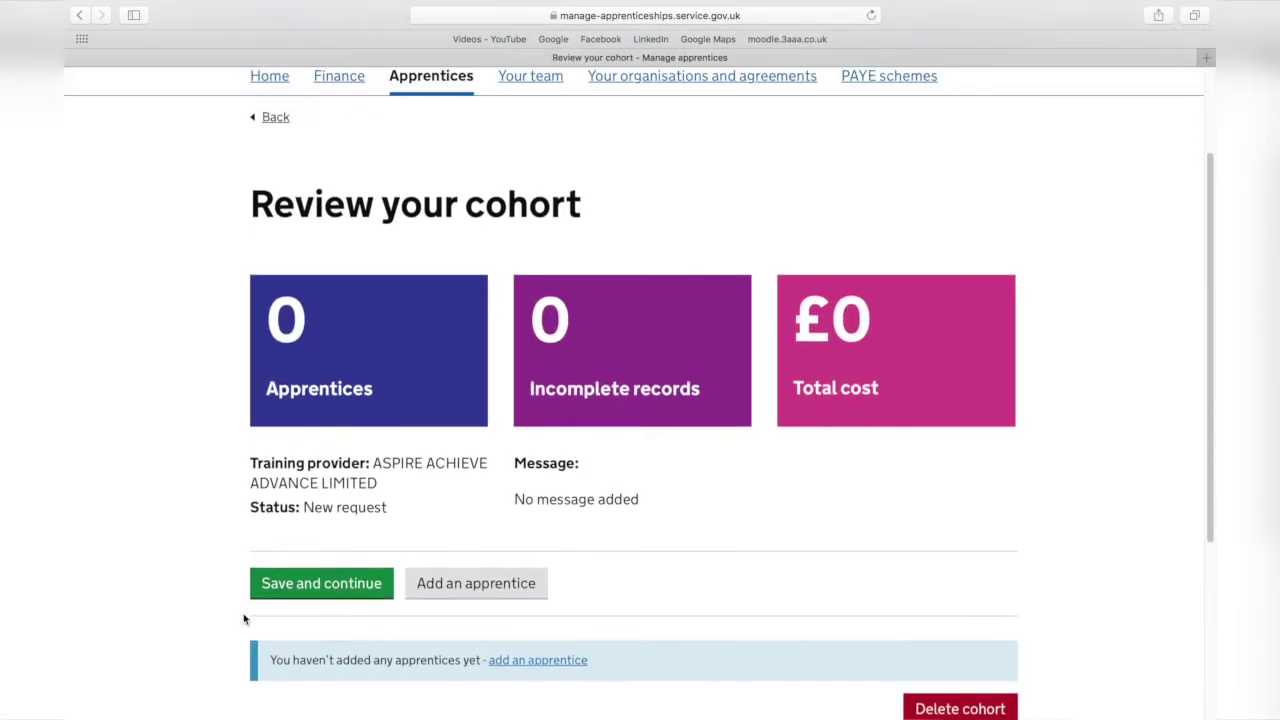
Enter the apprentice's first and last name and a date of birth of day 01, year 1990.
left_click(463, 583)
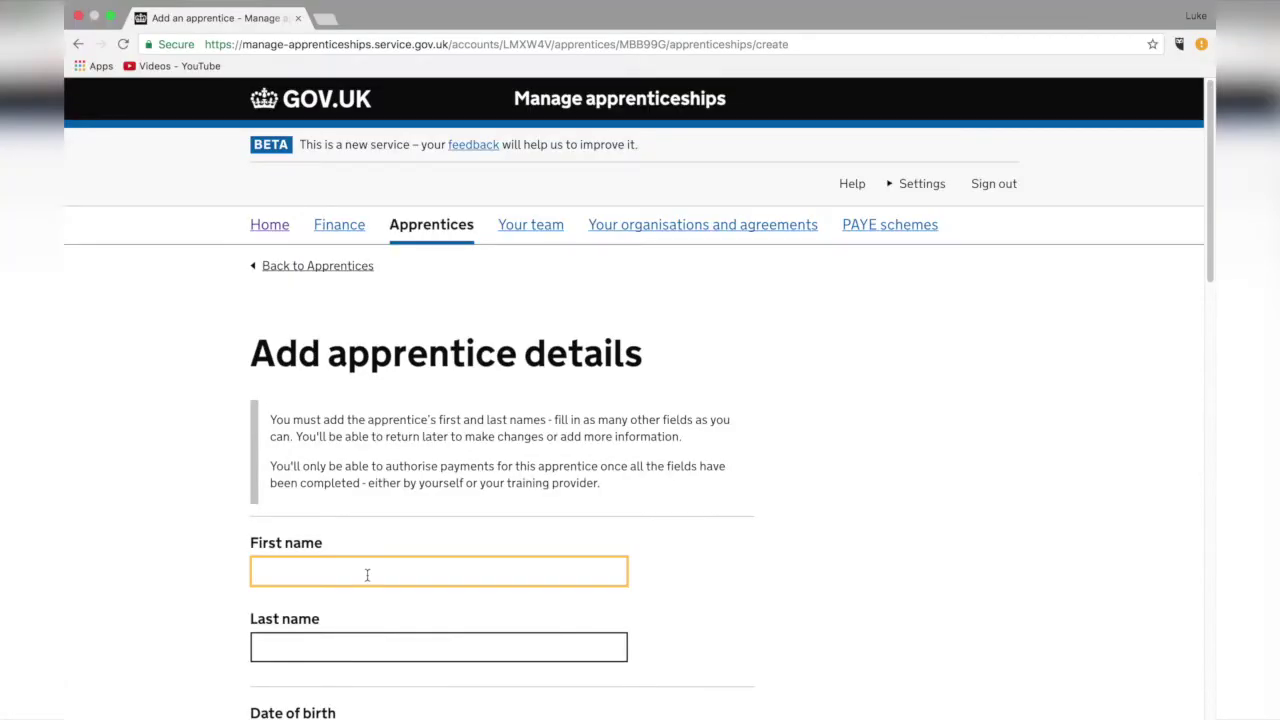
type("Joe")
key("Tab")
type("Bl")
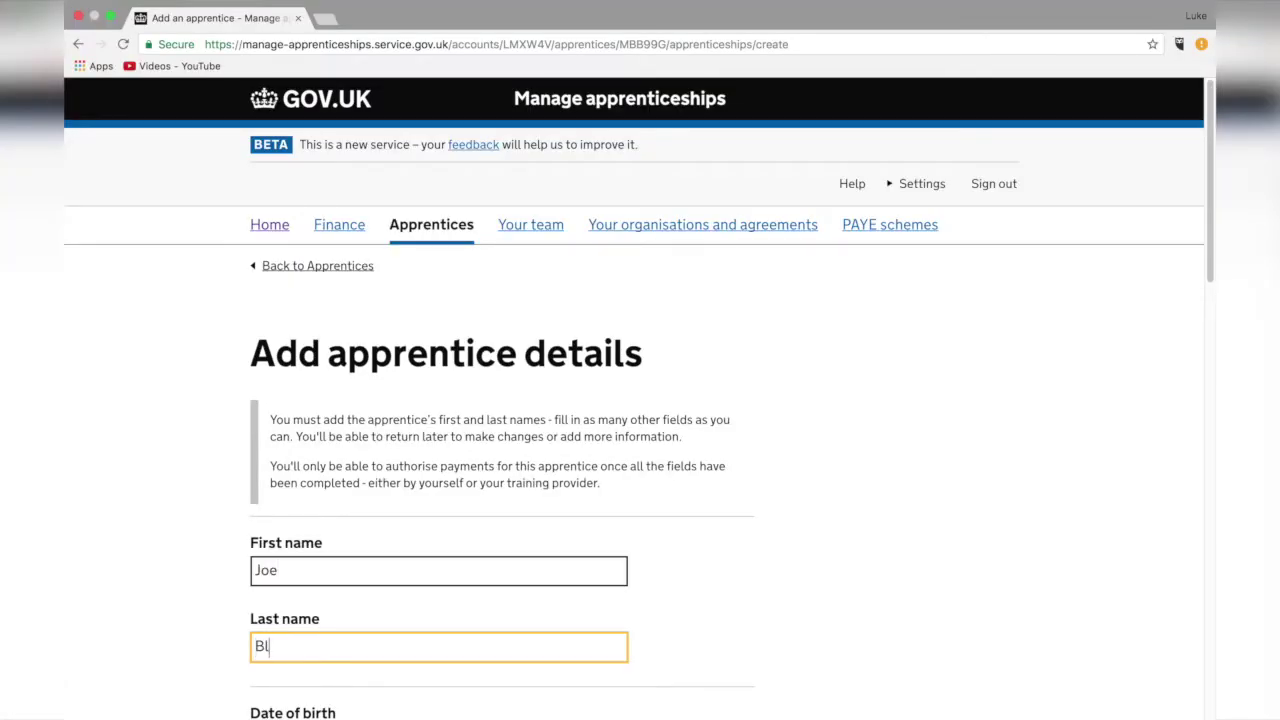
type("oggs")
key("Tab")
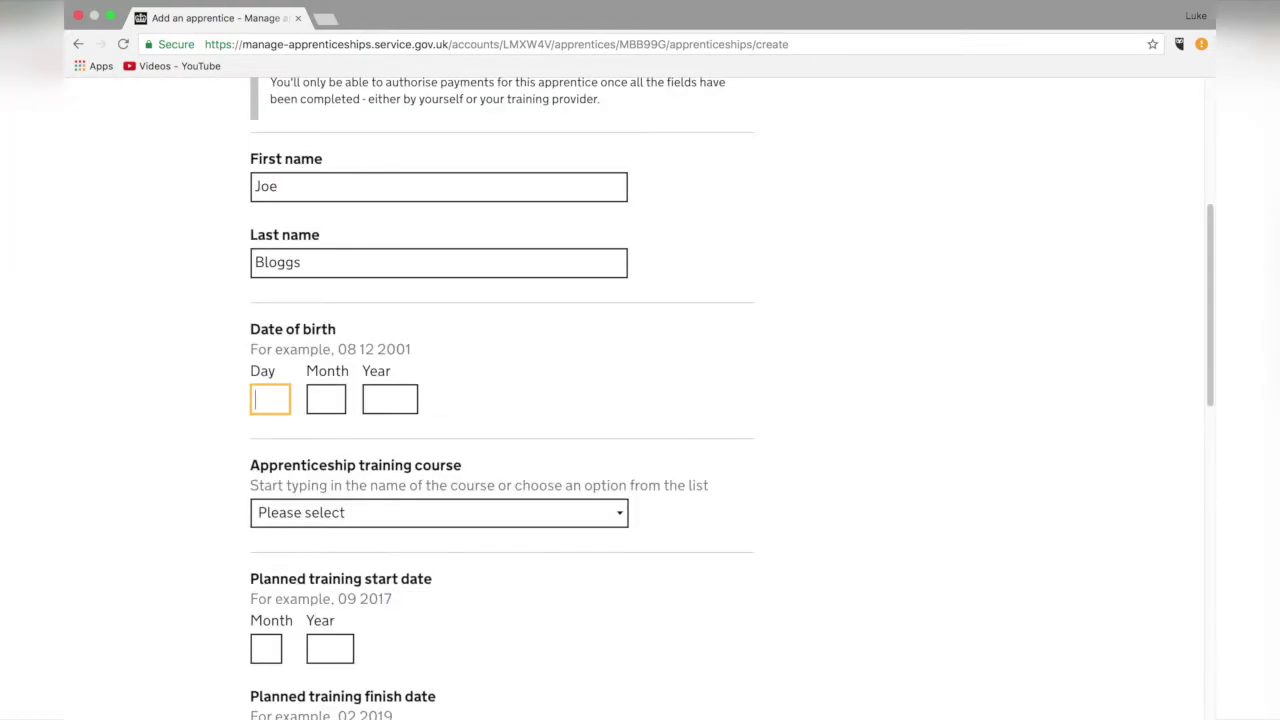
type("0")
type("1")
key("Tab")
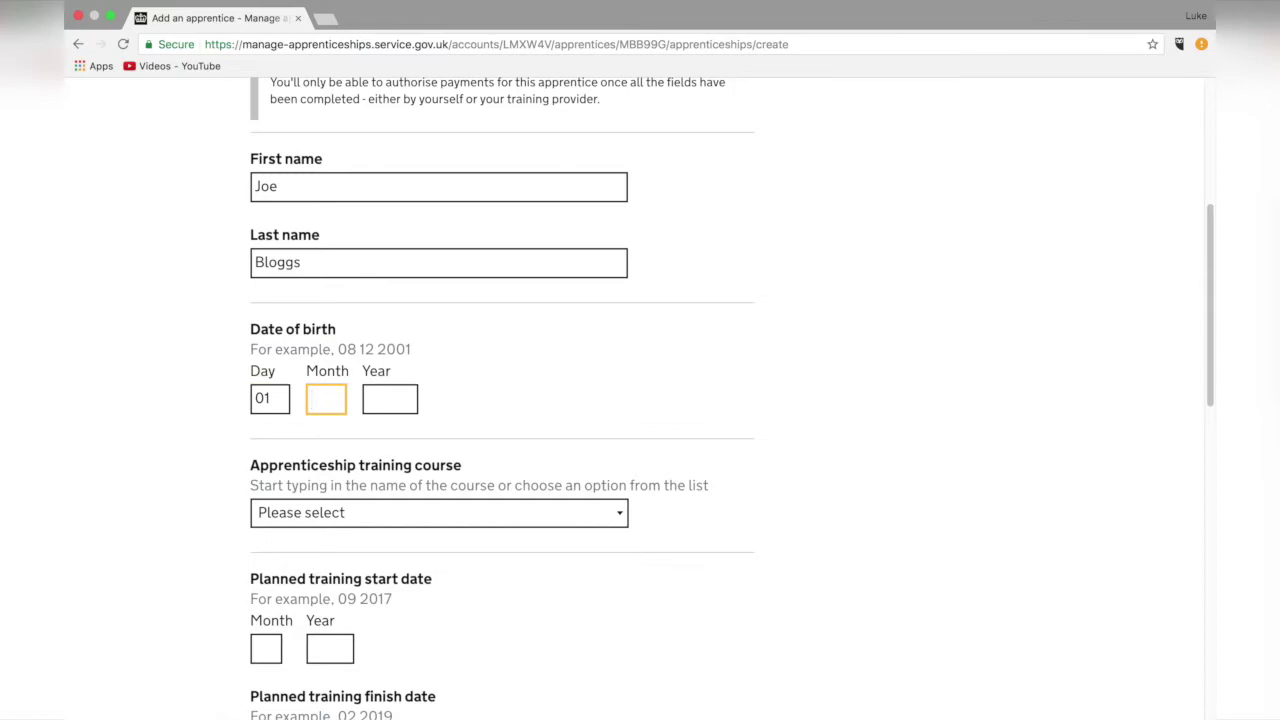
type("01")
key("Tab")
type("1")
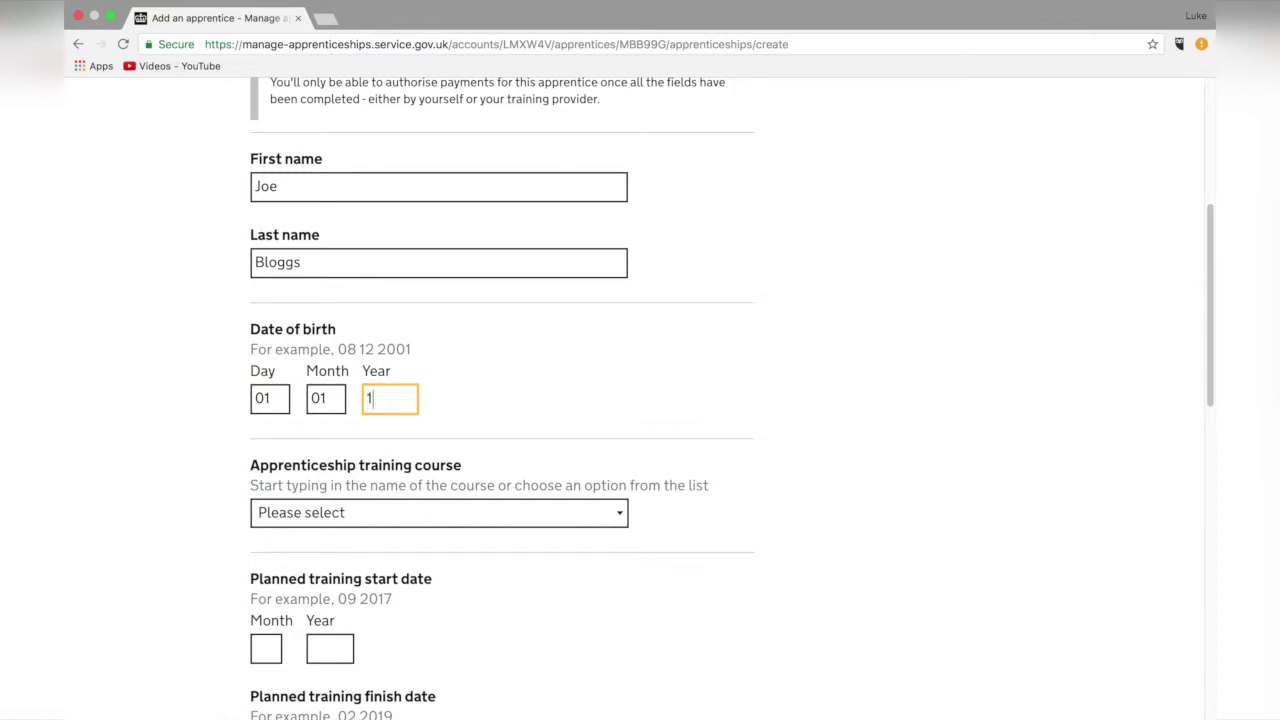
type("9")
type("90")
Choose course Accounting, Level: 2, training from 01 2018 to 01 2019.
left_click(494, 524)
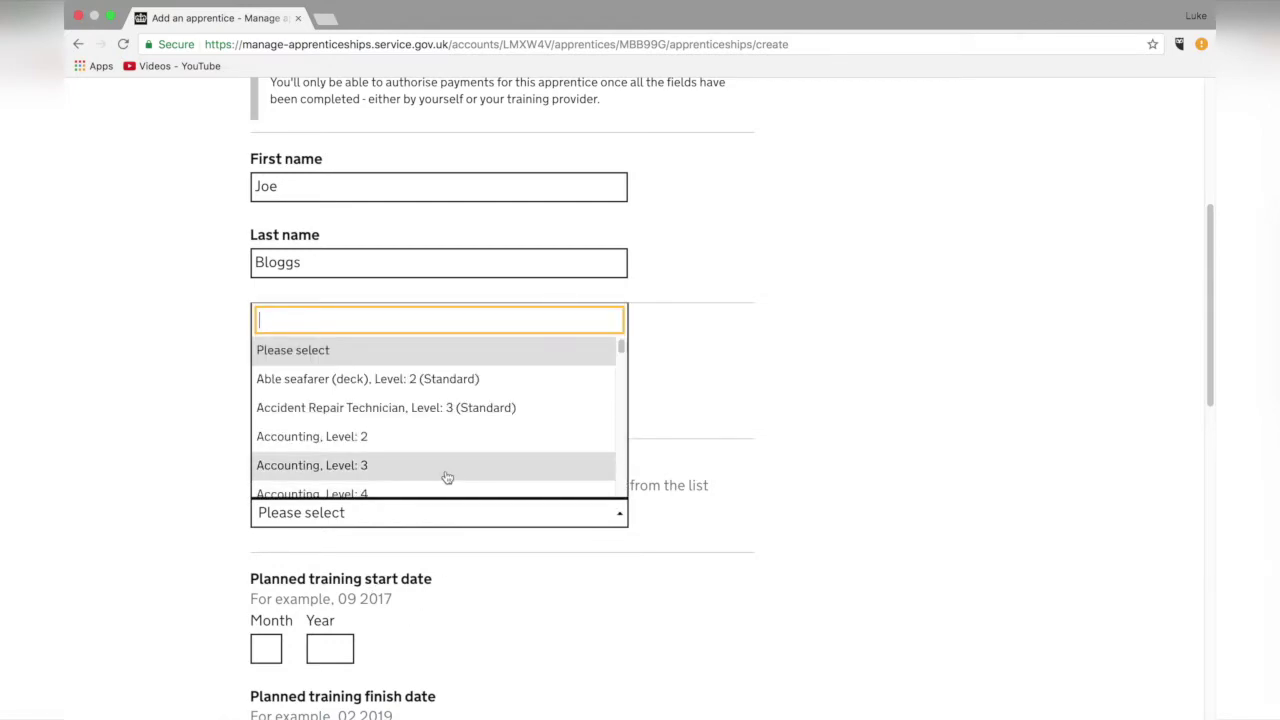
left_click(404, 438)
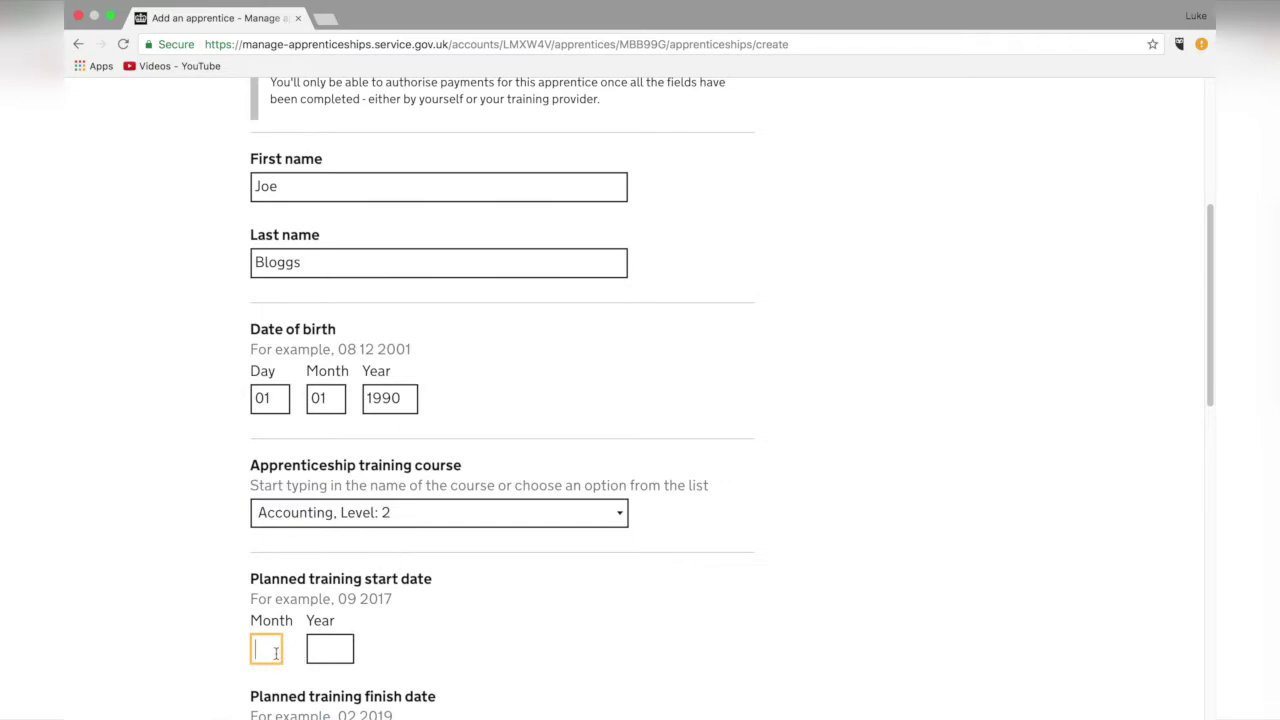
type("01")
key("Tab")
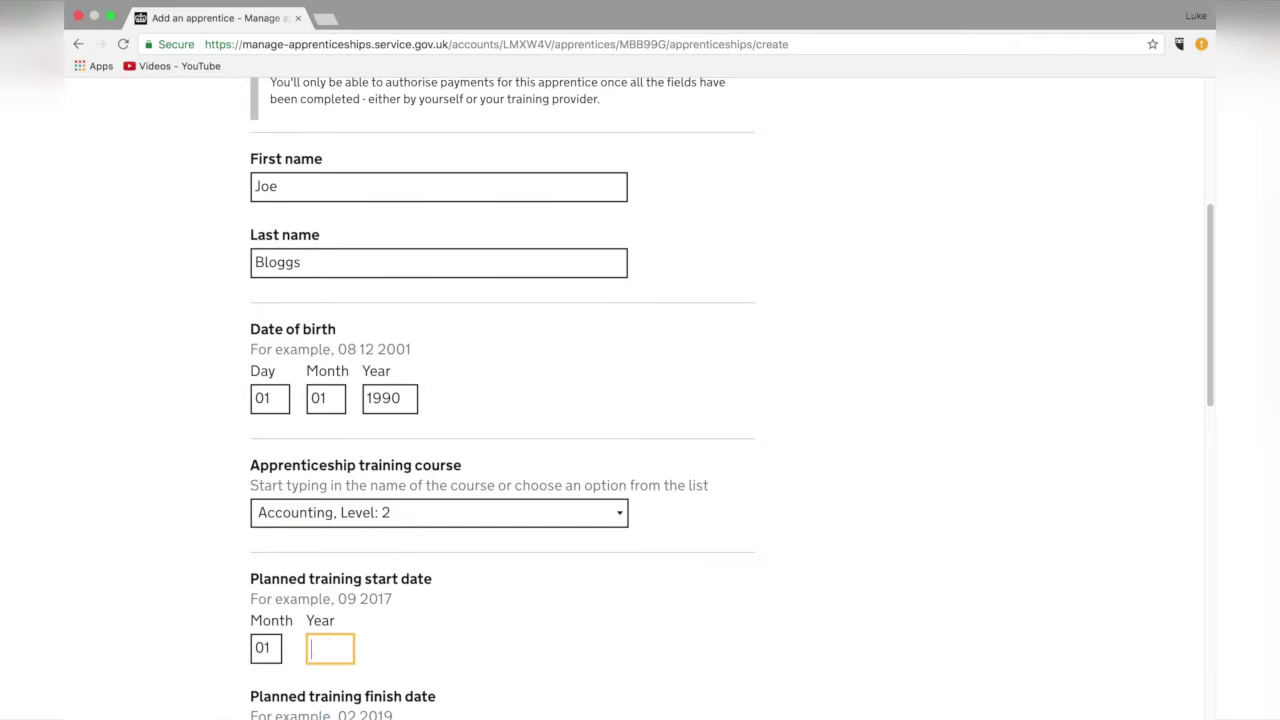
type("18")
key("BackSpace")
key("BackSpace")
type("2018")
key("Tab")
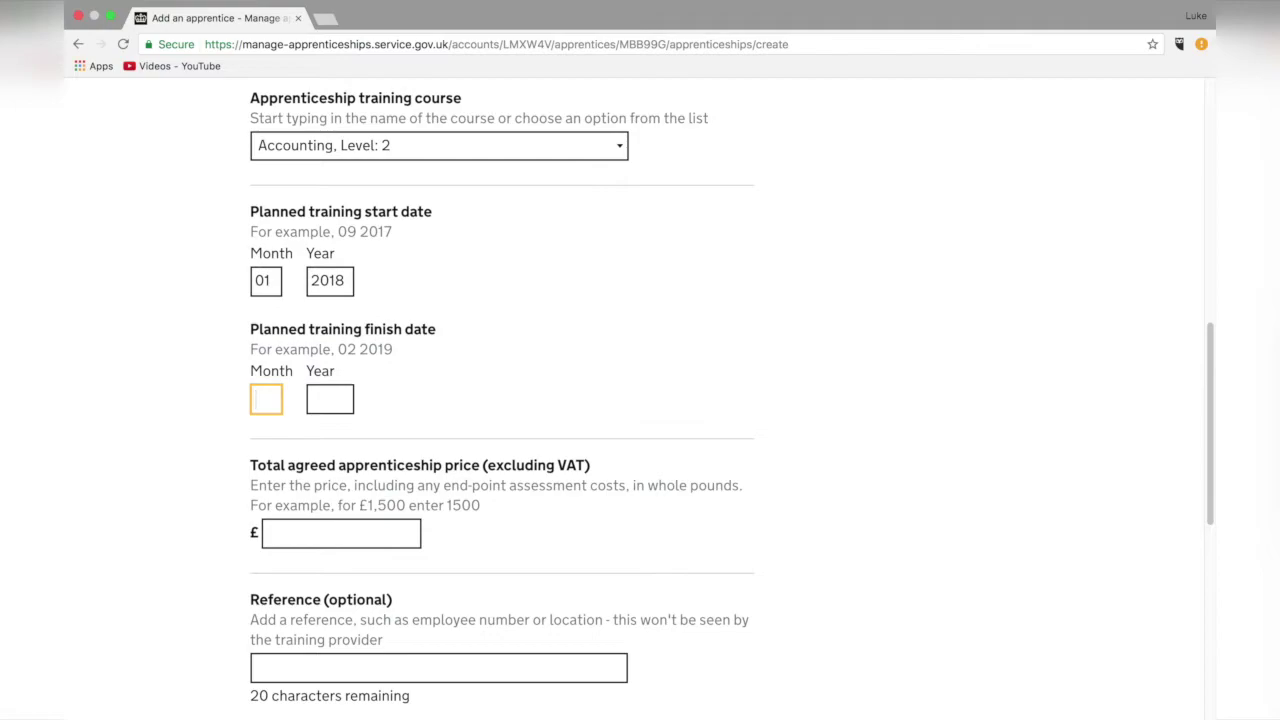
type("01")
key("Tab")
type("2019")
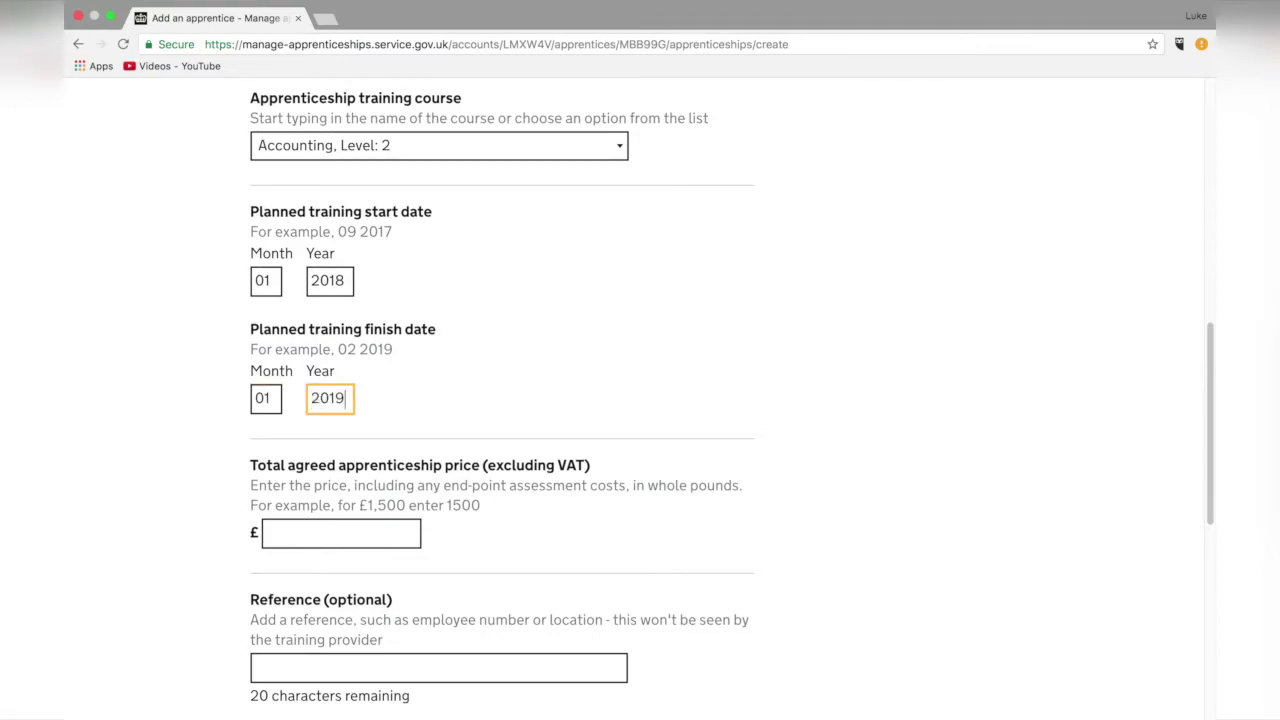
Set the agreed price to 1500 and add the apprentice.
left_click(370, 540)
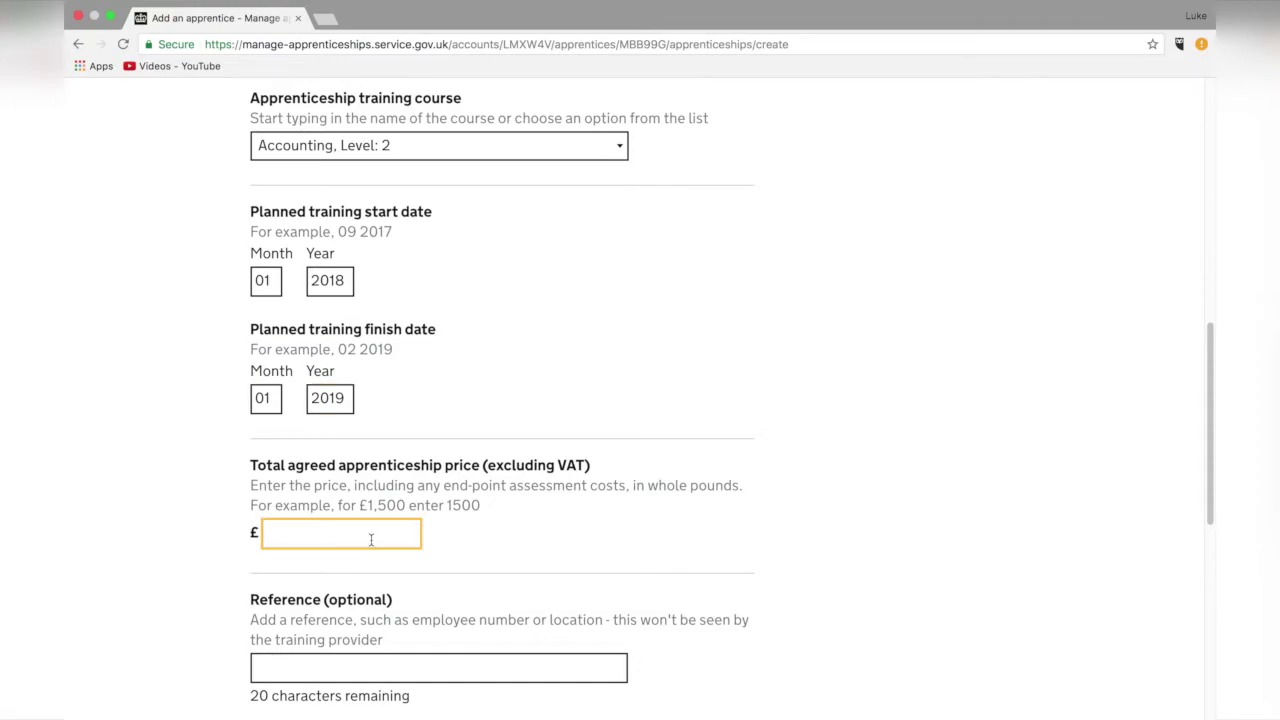
type("1500")
scroll(403, 481, "down", 1)
scroll(403, 481, "down", 6)
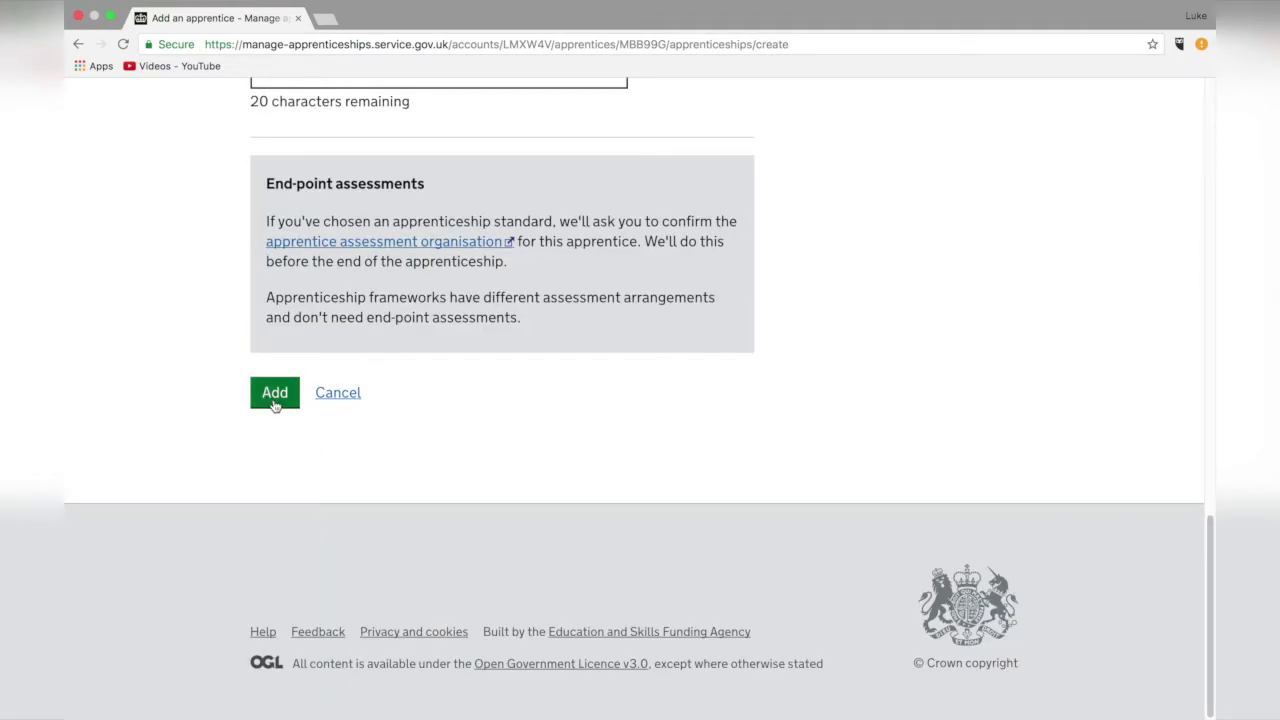
left_click(274, 394)
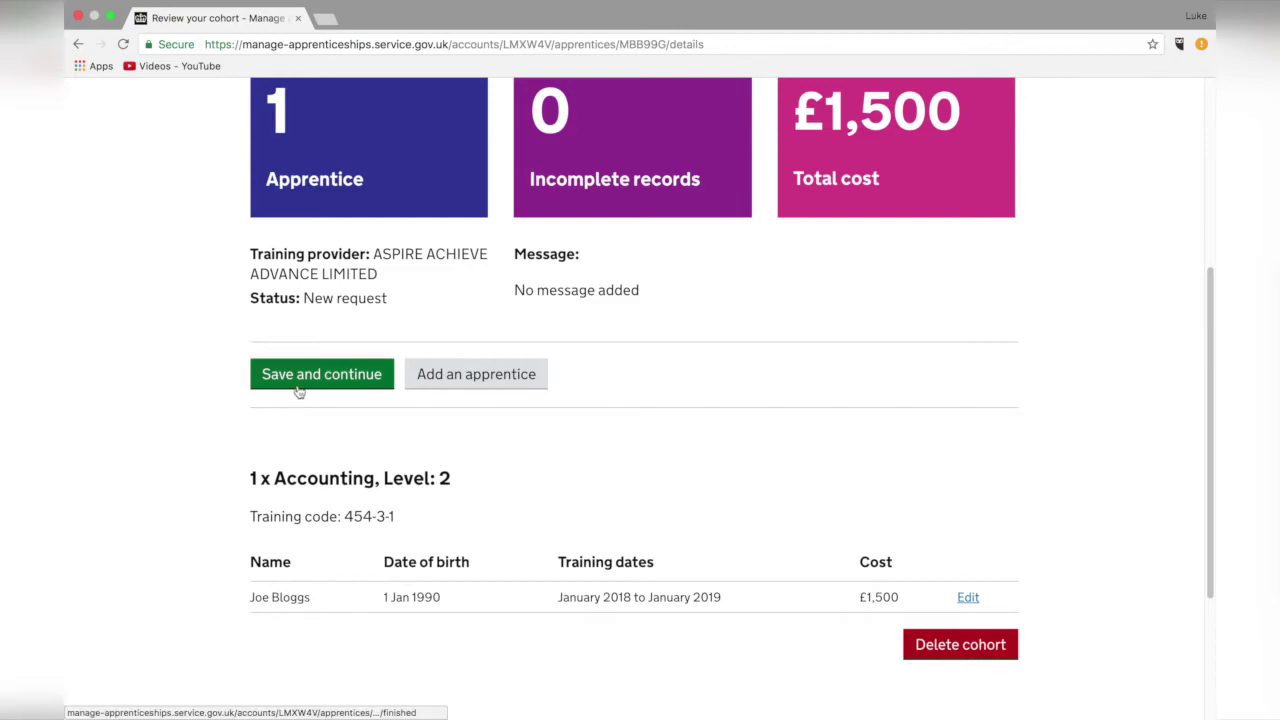
Save the cohort and choose 'Send to training provider to review or add details'.
left_click(307, 381)
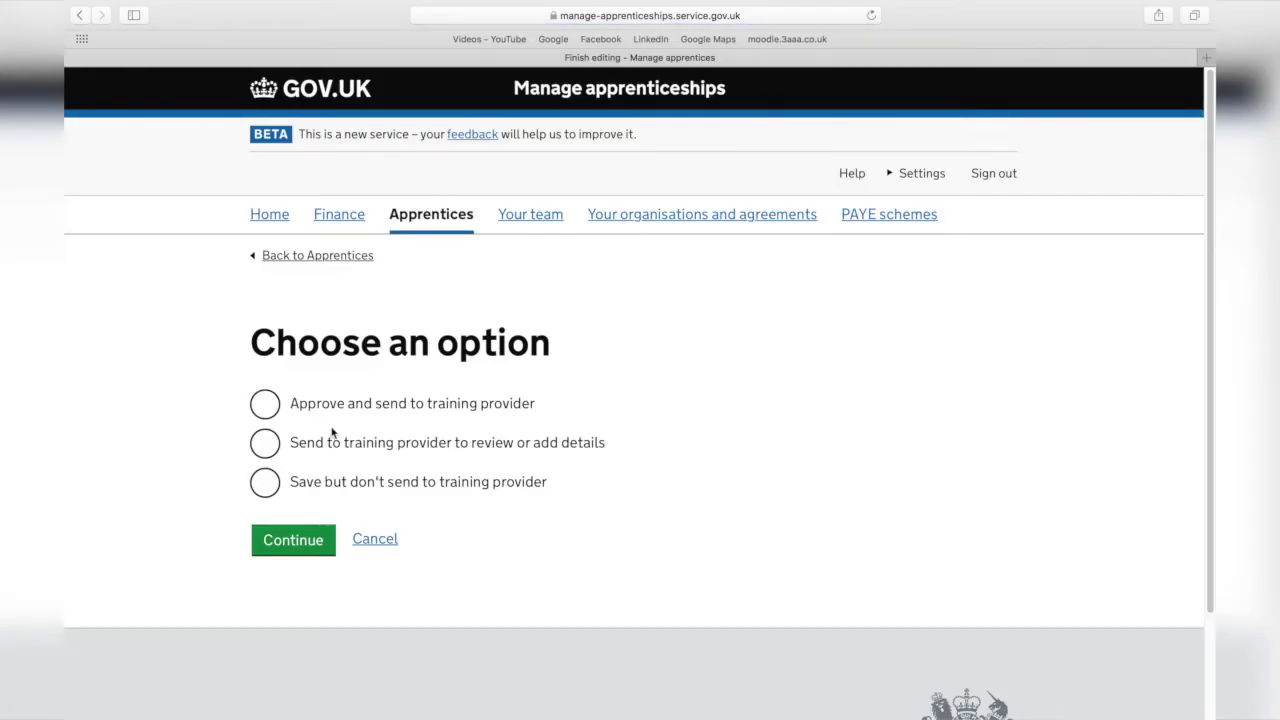
left_click(418, 407)
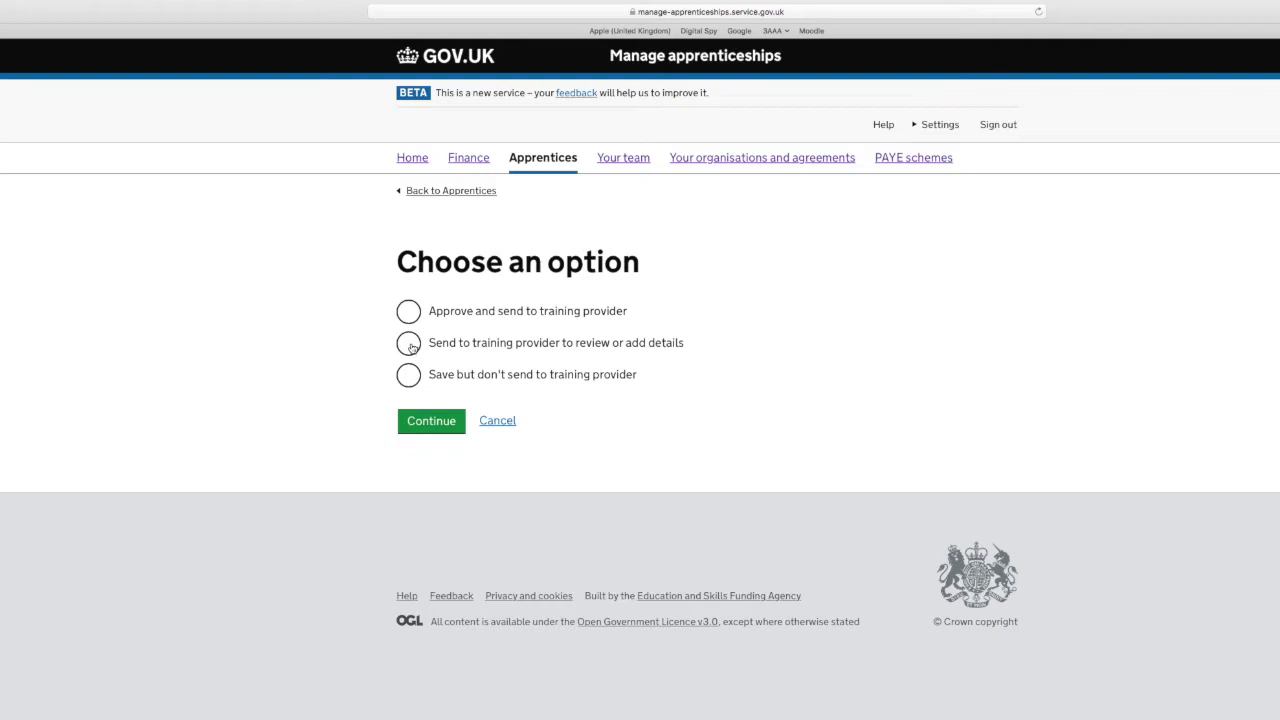
left_click(411, 346)
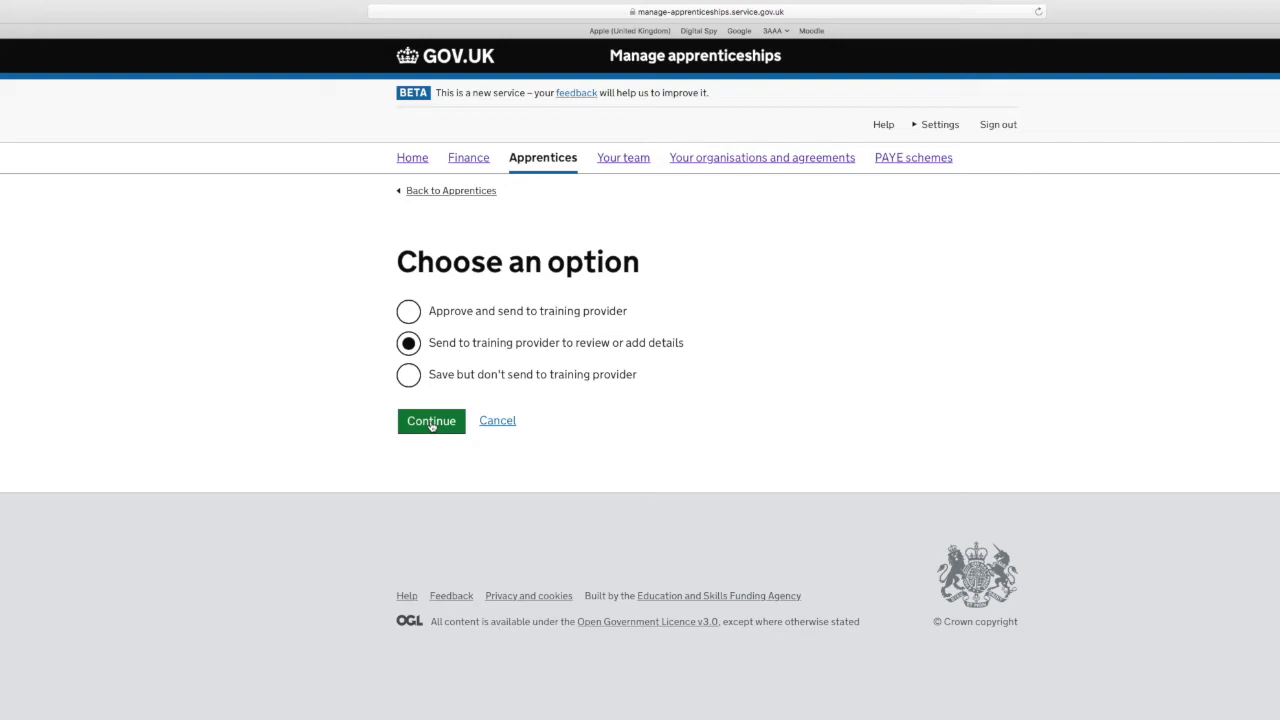
left_click(431, 421)
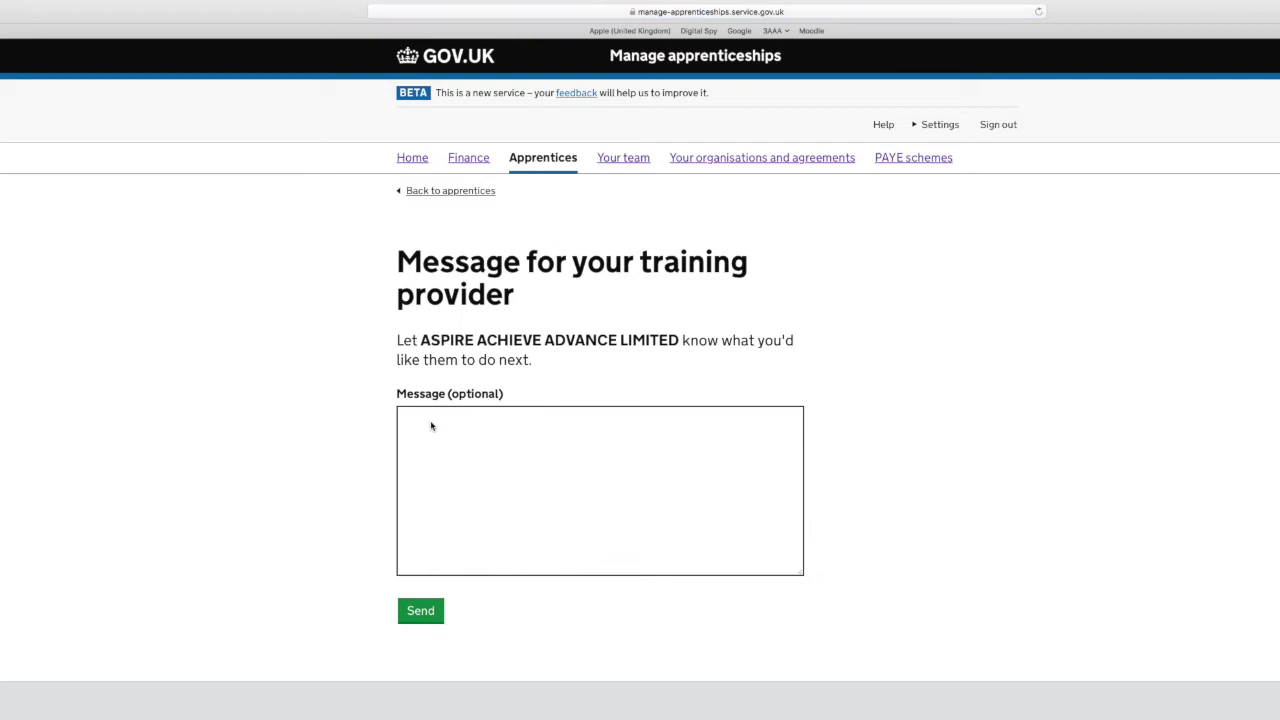
Send it with a message asking the provider to review the apprentice.
left_click(423, 418)
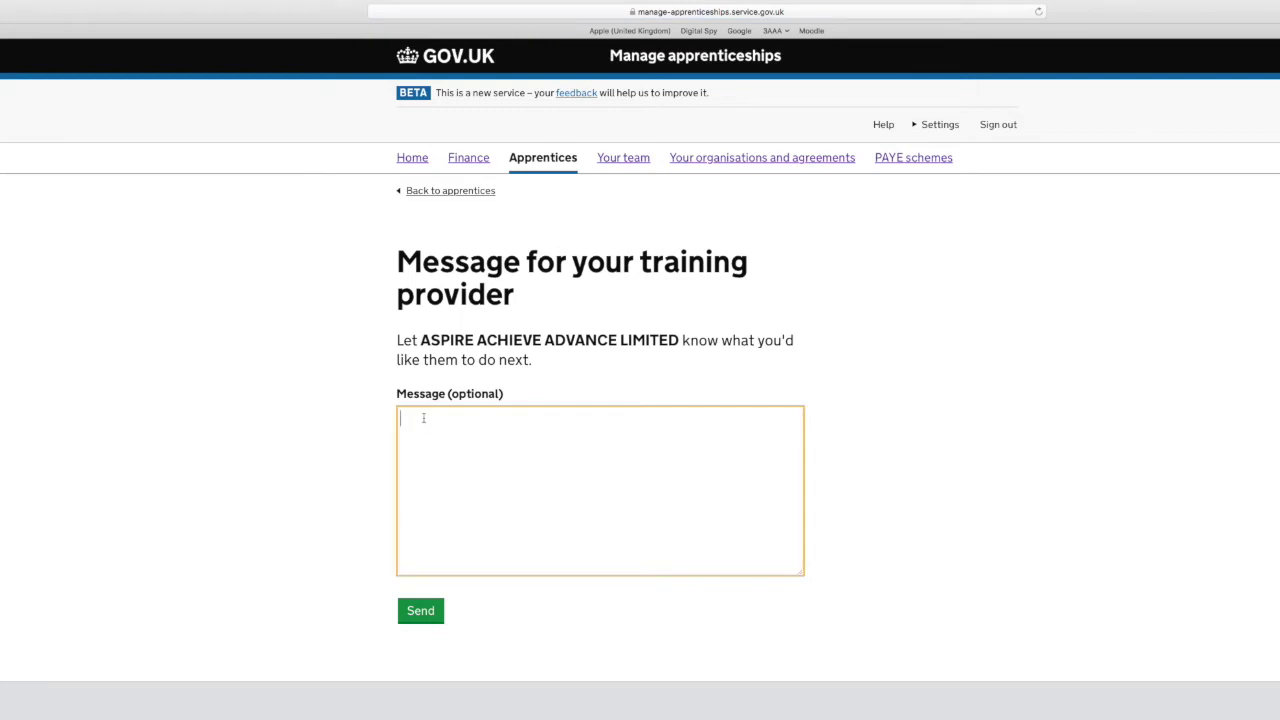
type("P")
type("lease ")
type("review ")
type("for Joe B")
type("loggs")
left_click(421, 613)
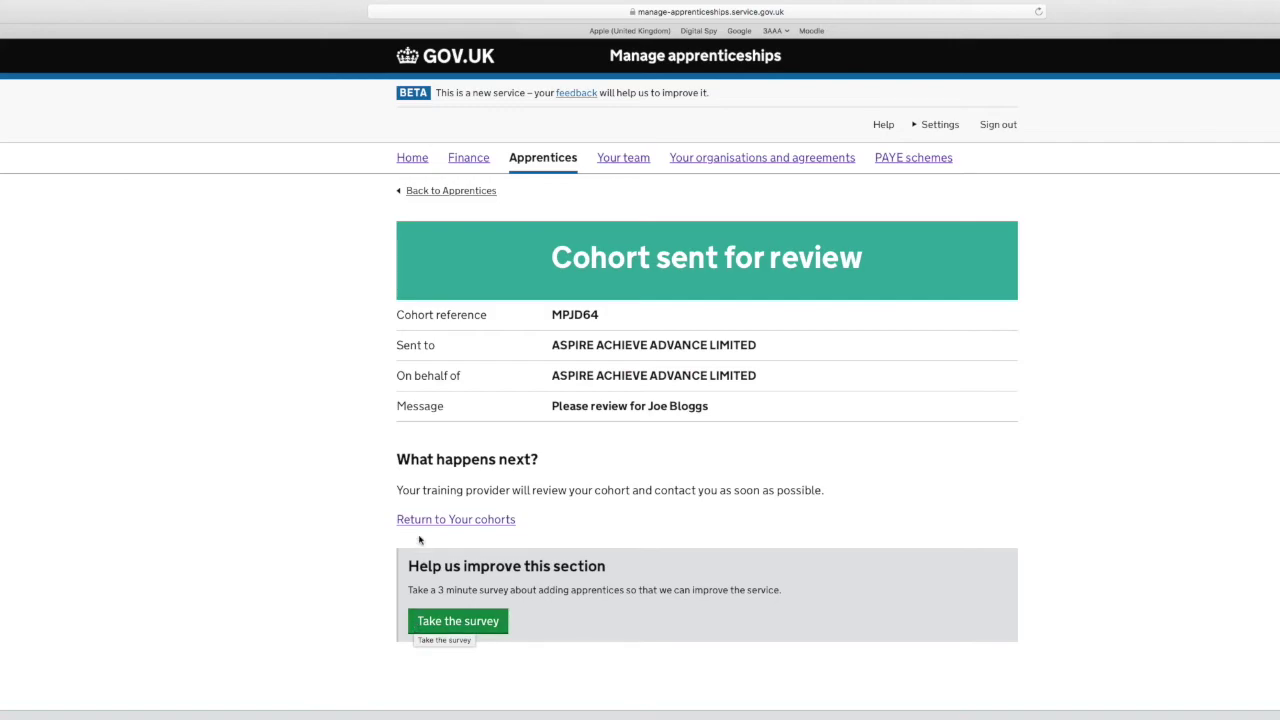
Return from the confirmation page to the Your cohorts list.
left_click(451, 520)
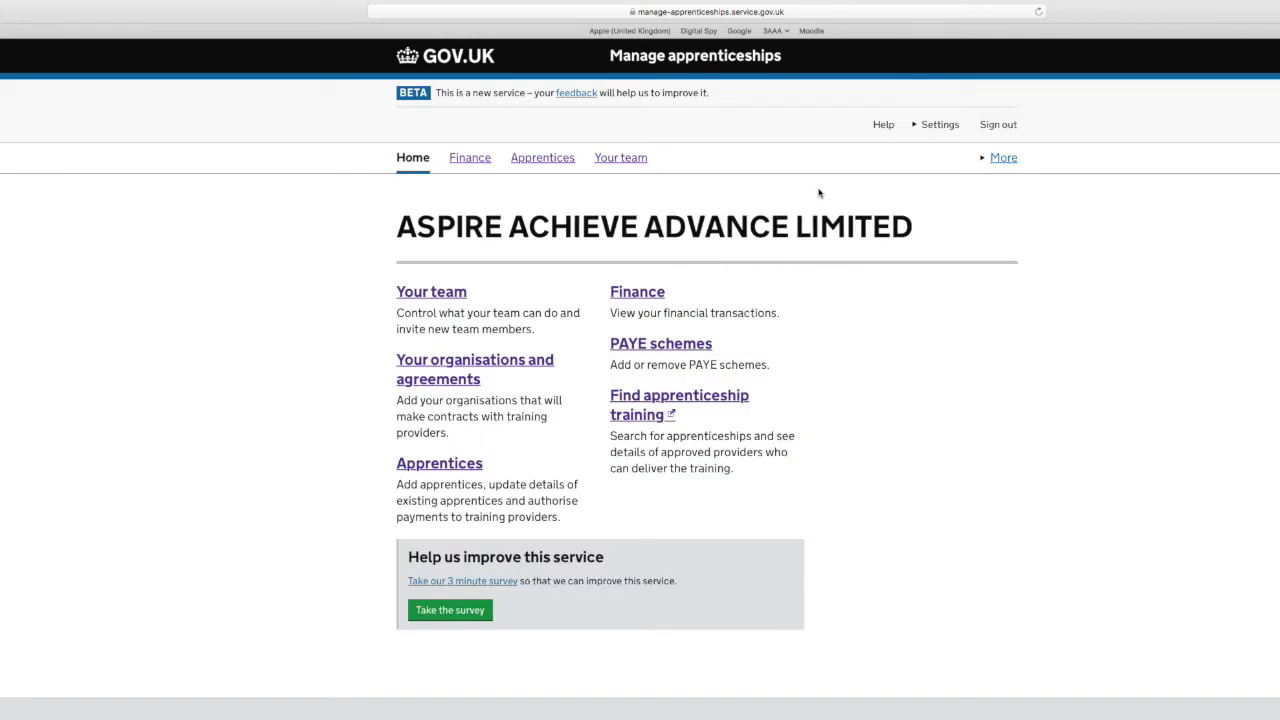
Open the ready-for-review ASPIRE ACHIEVE ADVANCE LIMITED cohort details and continue to approval.
left_click(453, 466)
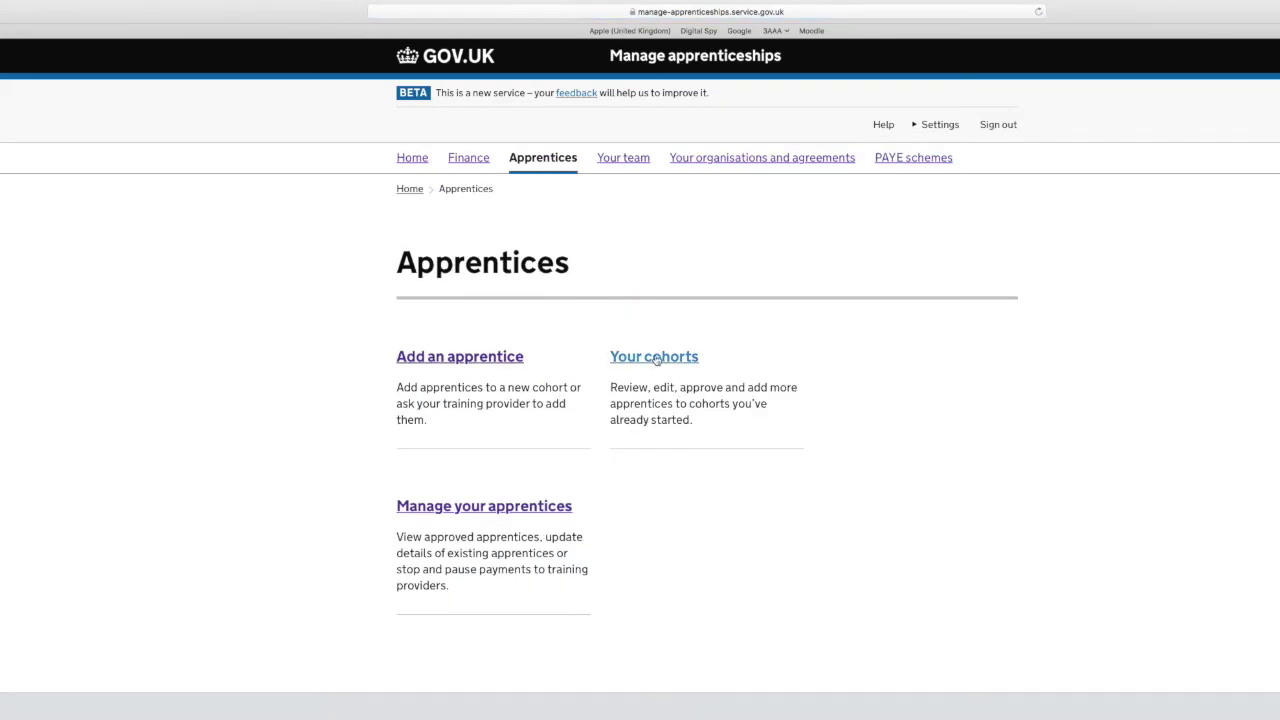
left_click(656, 358)
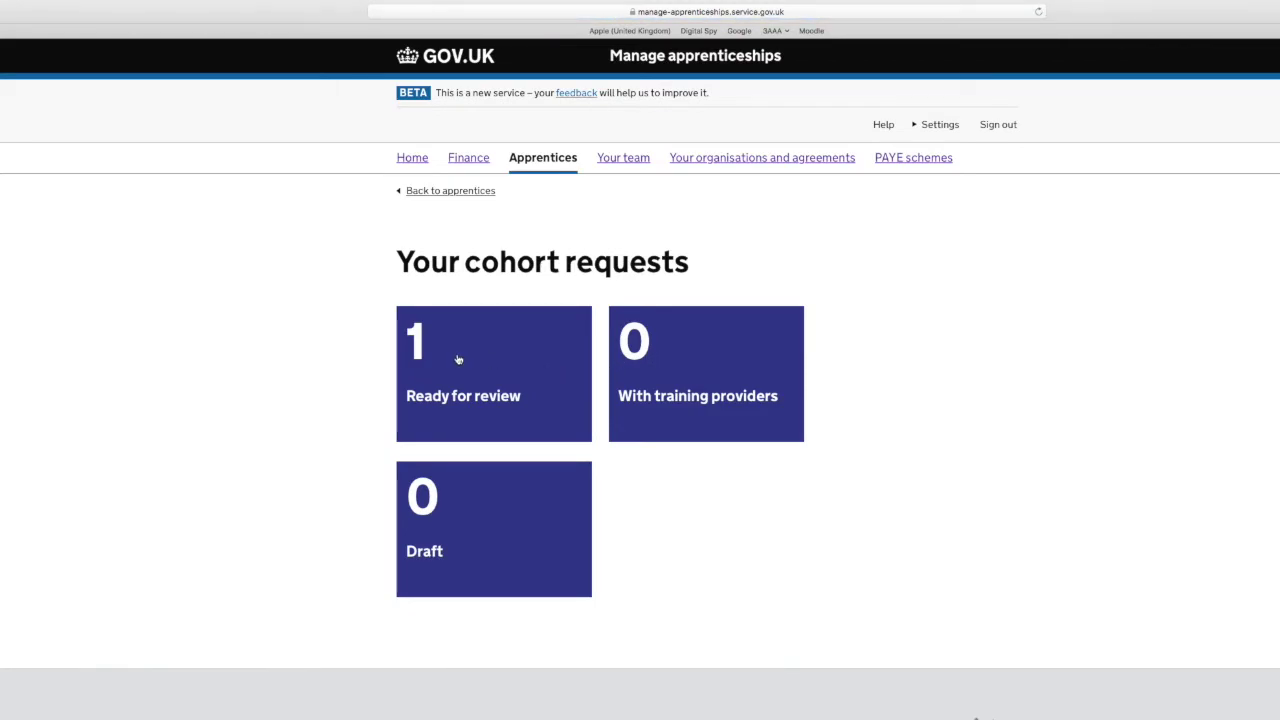
left_click(458, 359)
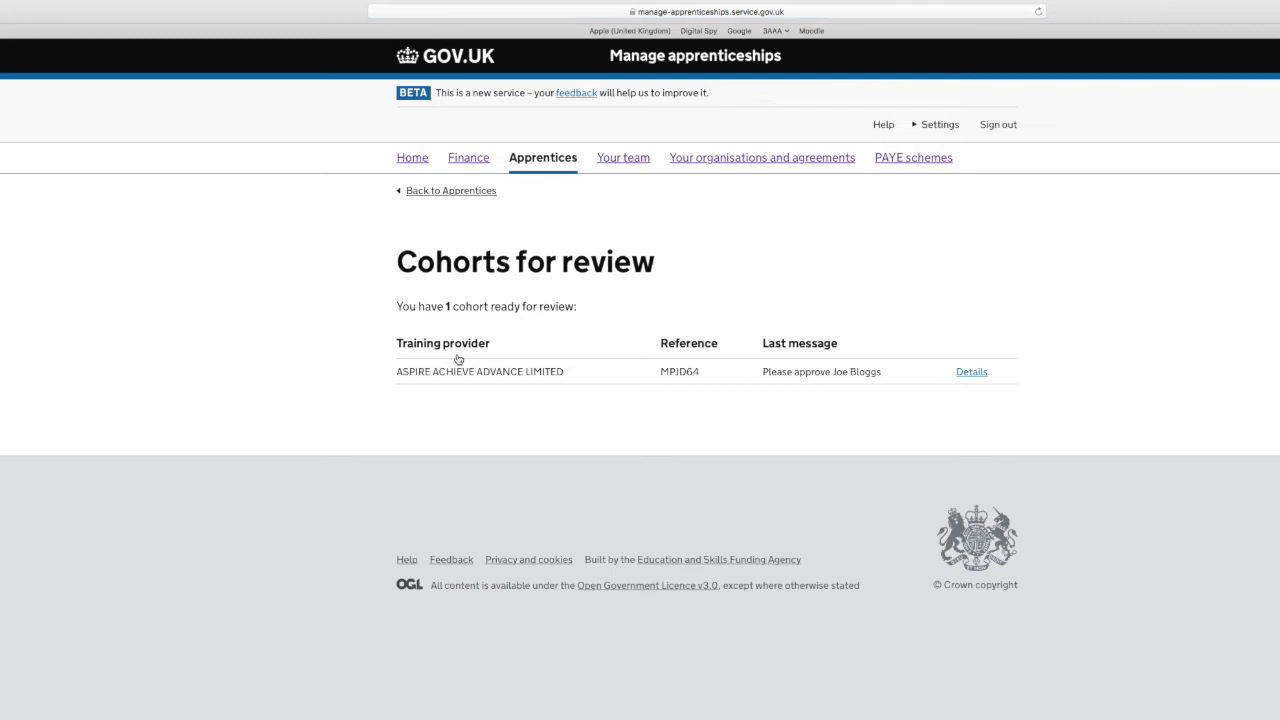
left_click(970, 373)
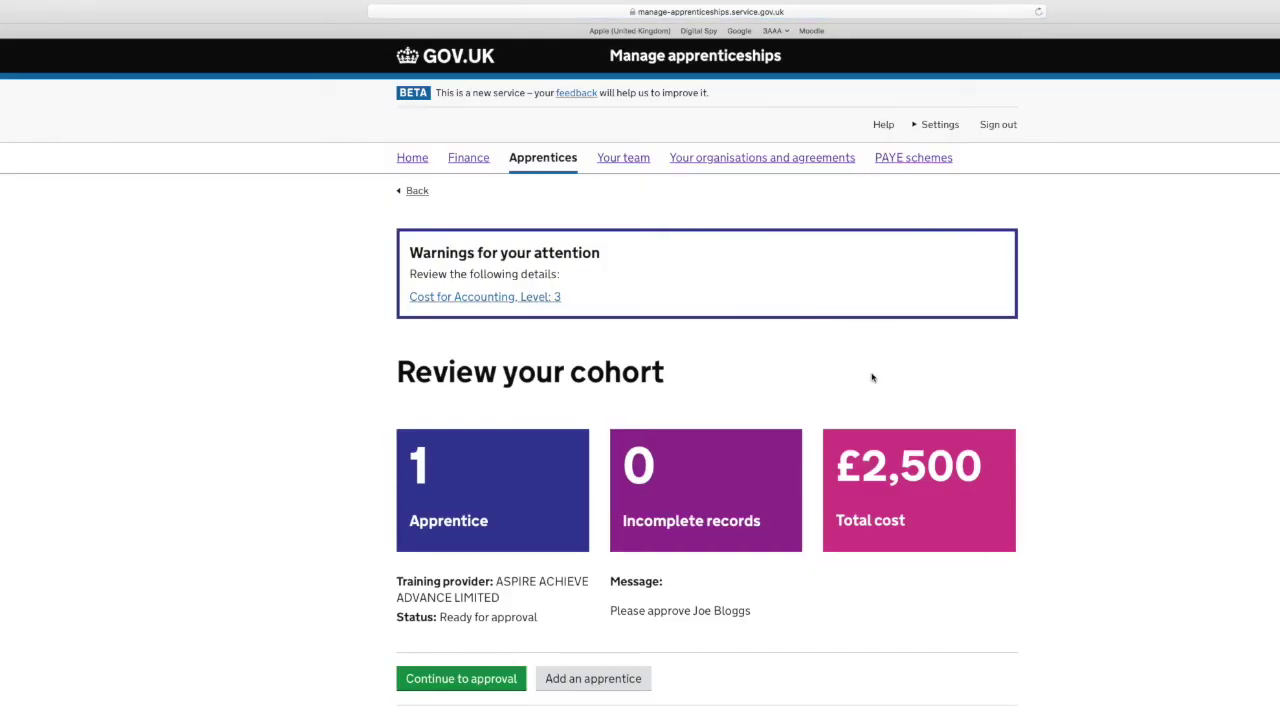
scroll(872, 377, "down", 5)
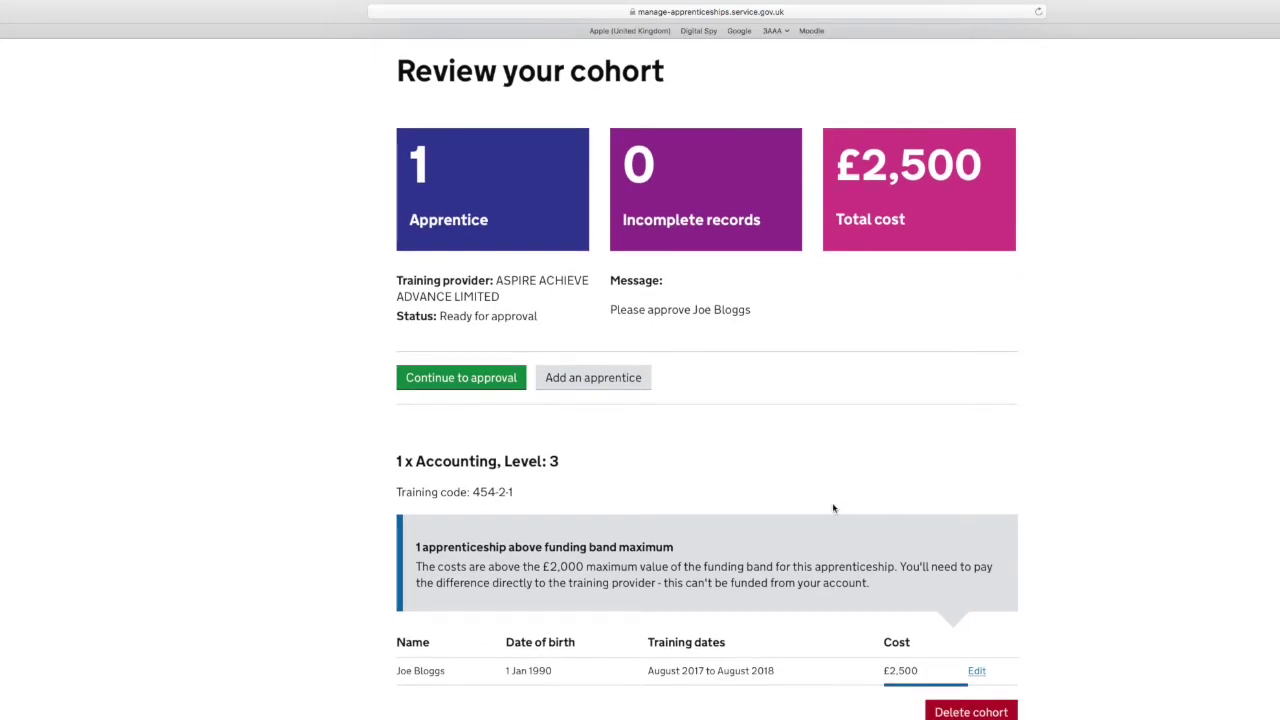
left_click(449, 379)
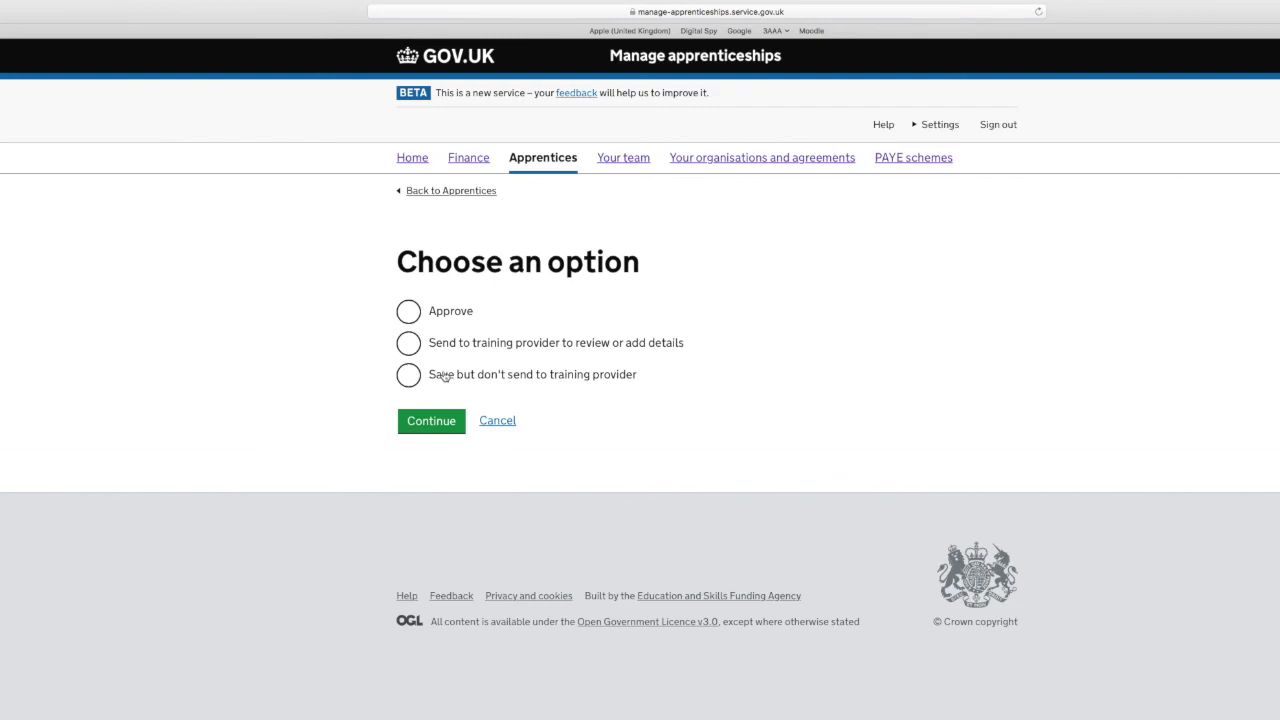
Select Approve on the Choose an option page.
left_click(411, 314)
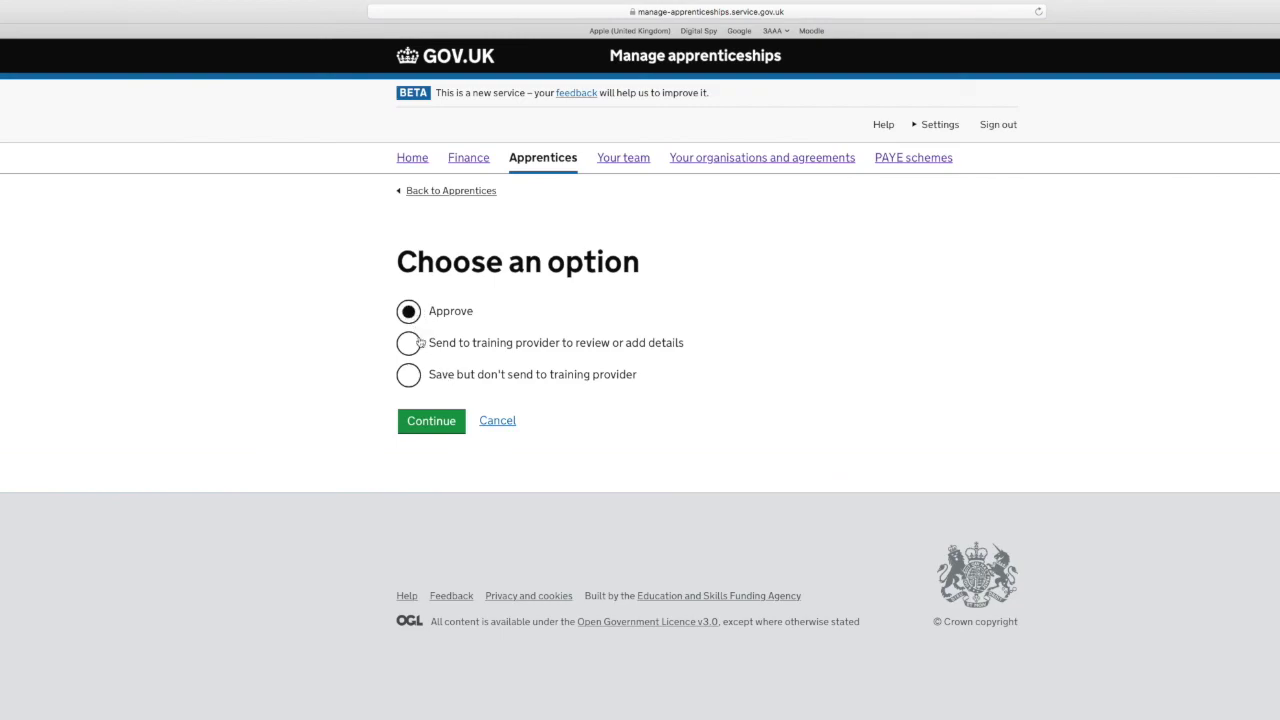